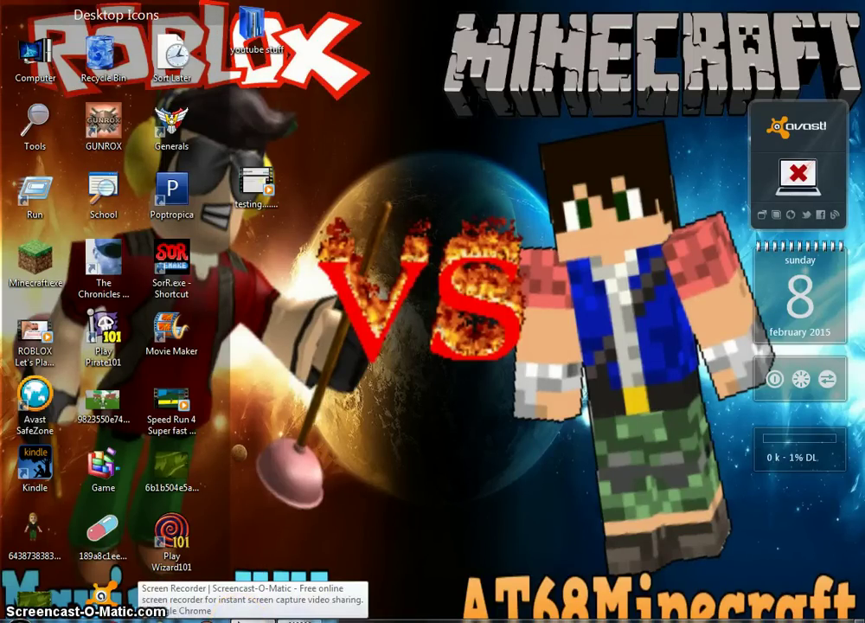
Step: Show the ROBLOX.com home page in the browser and put the browser window away
{"action": "left_click", "coordinate": [242, 616]}
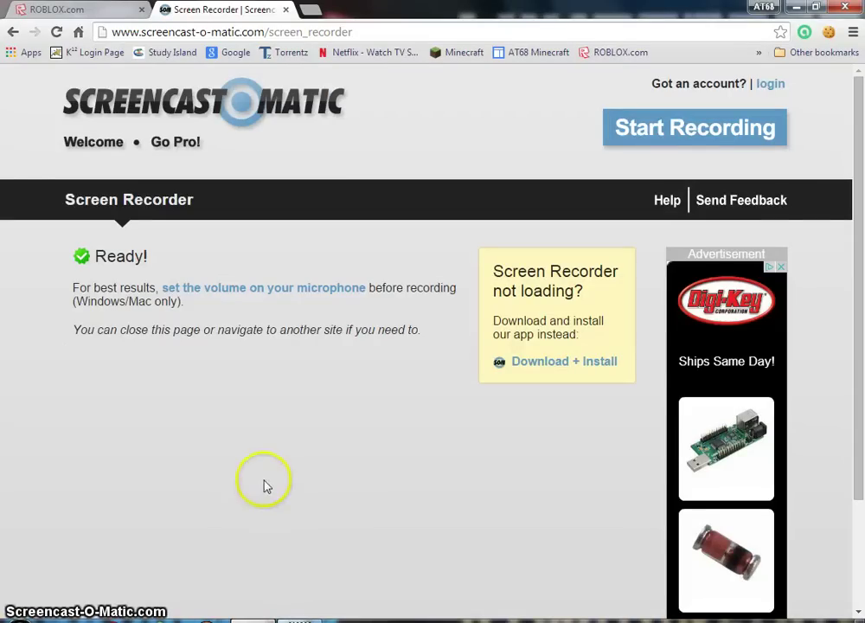
{"action": "left_click", "coordinate": [87, 9]}
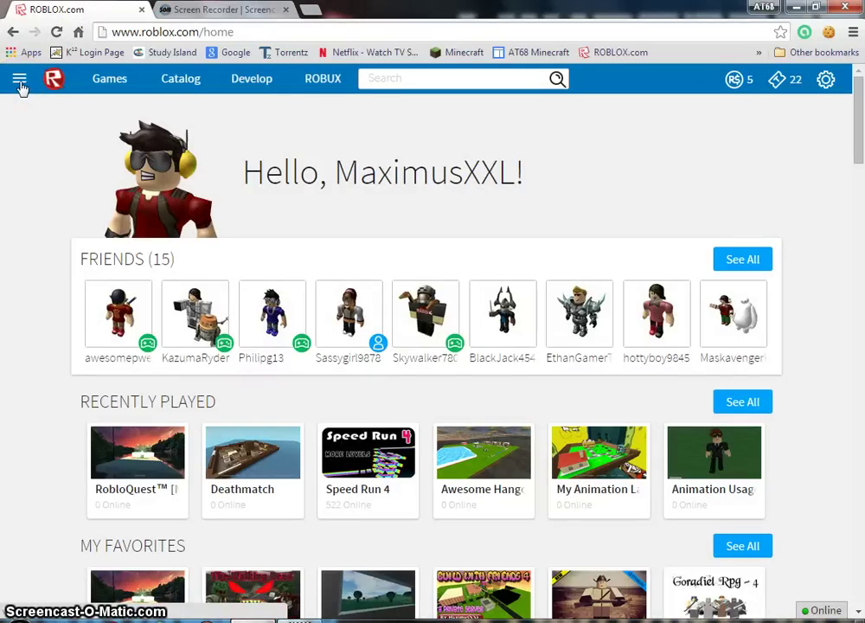
{"action": "left_click", "coordinate": [796, 6]}
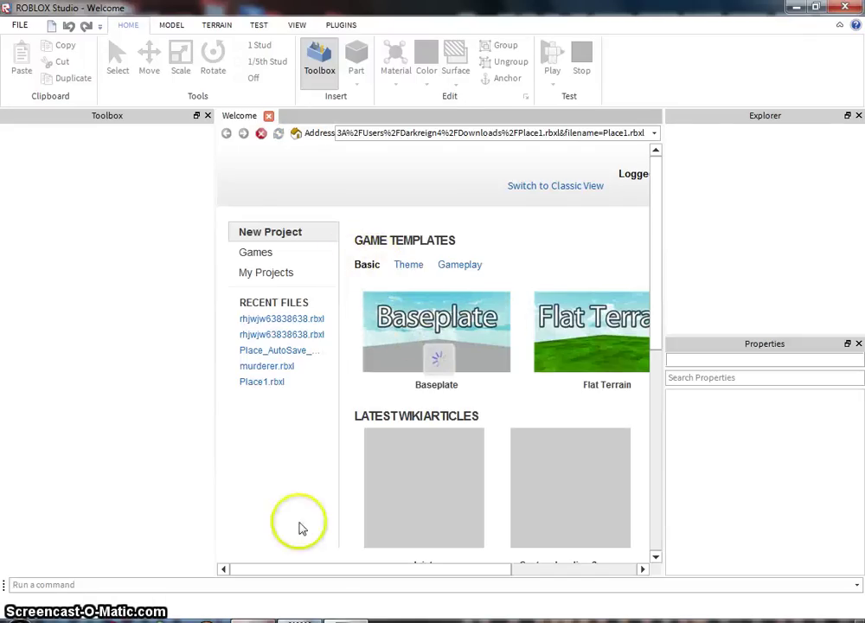
Step: Create a new place from the Baseplate template in ROBLOX Studio
{"action": "left_click_drag", "start_coordinate": [320, 569], "coordinate": [449, 558]}
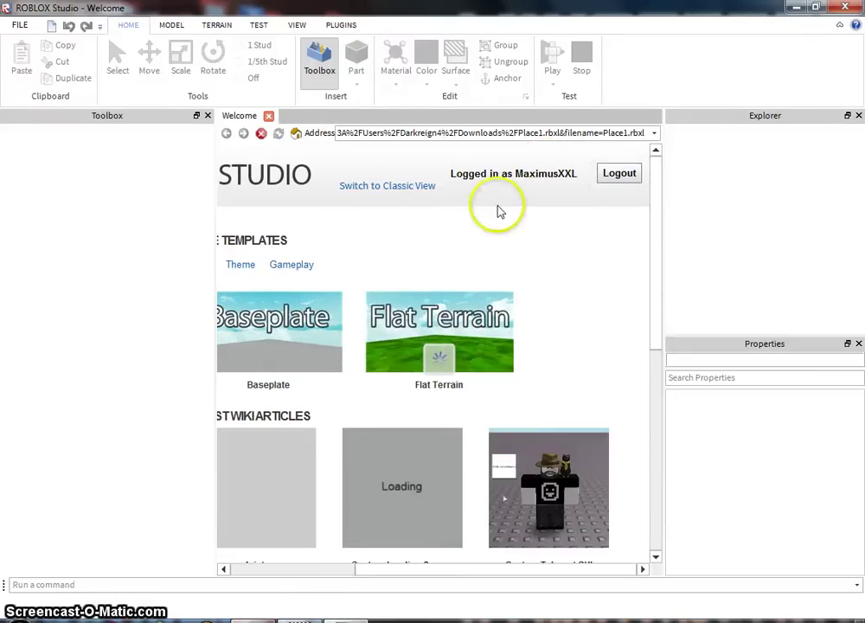
{"action": "left_click", "coordinate": [307, 307]}
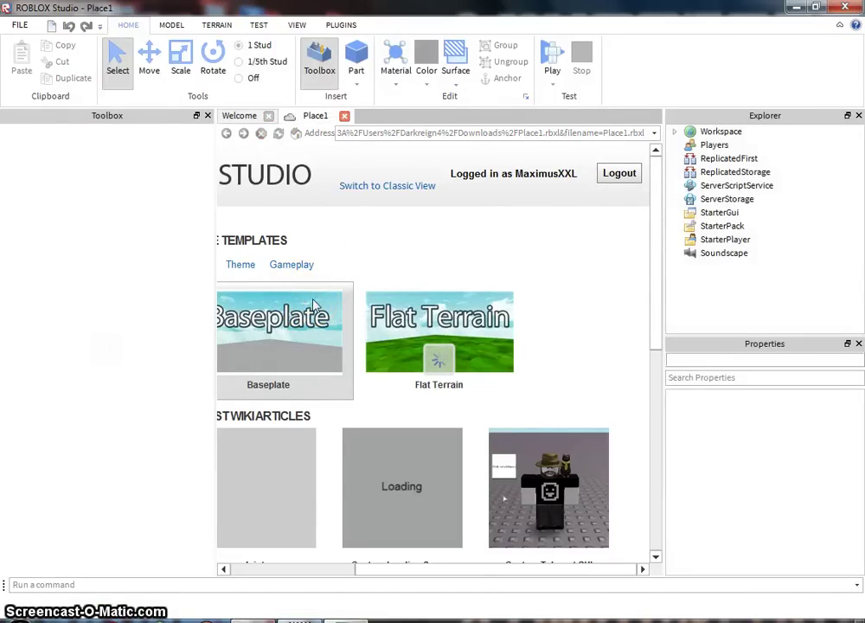
{"action": "left_click", "coordinate": [313, 304]}
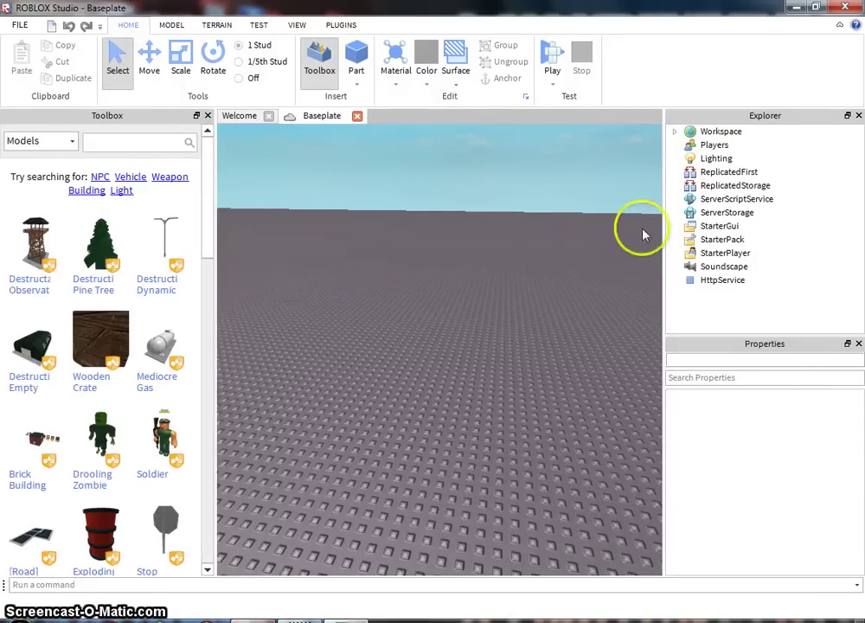
Step: Close the Explorer, Properties and Toolbox to enlarge the 3D workspace
{"action": "left_click", "coordinate": [858, 115]}
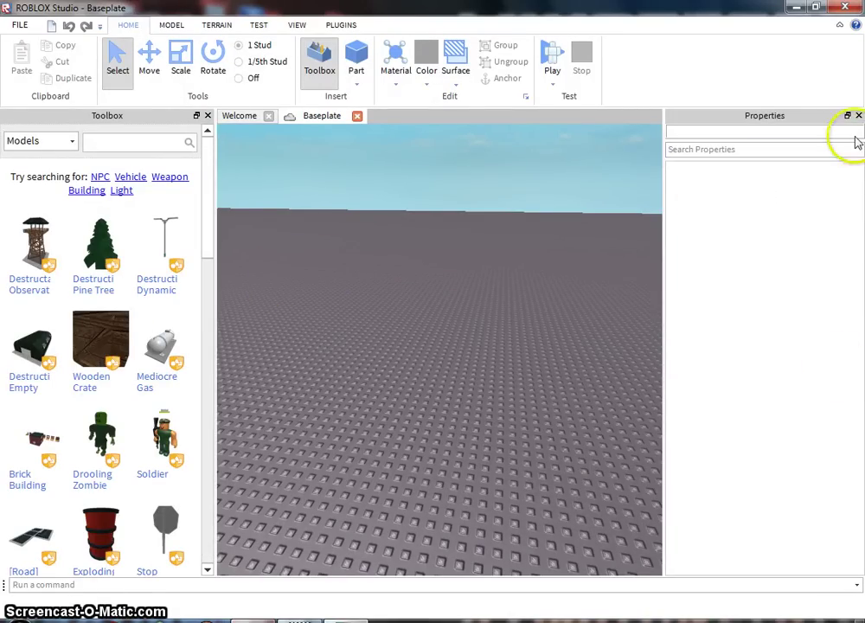
{"action": "left_click", "coordinate": [859, 116]}
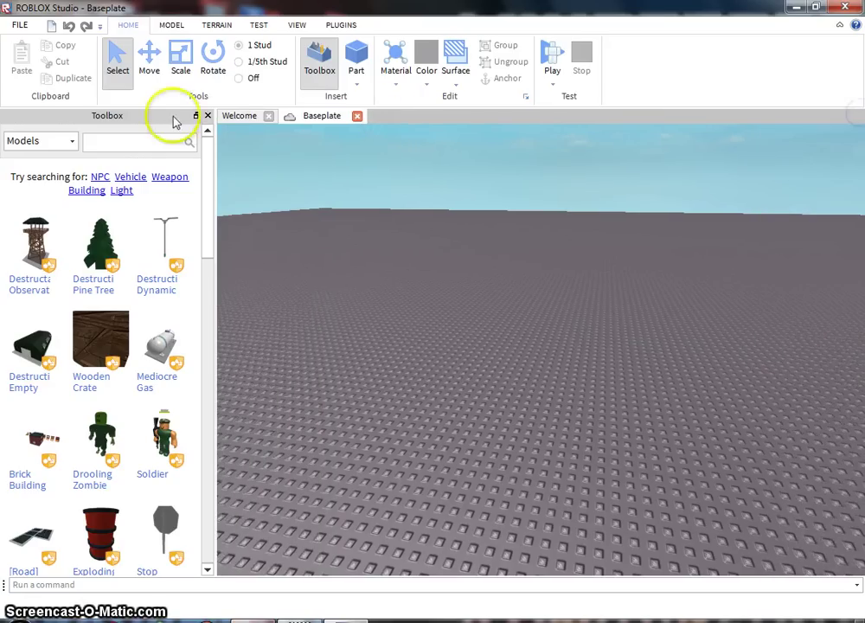
{"action": "left_click", "coordinate": [207, 116]}
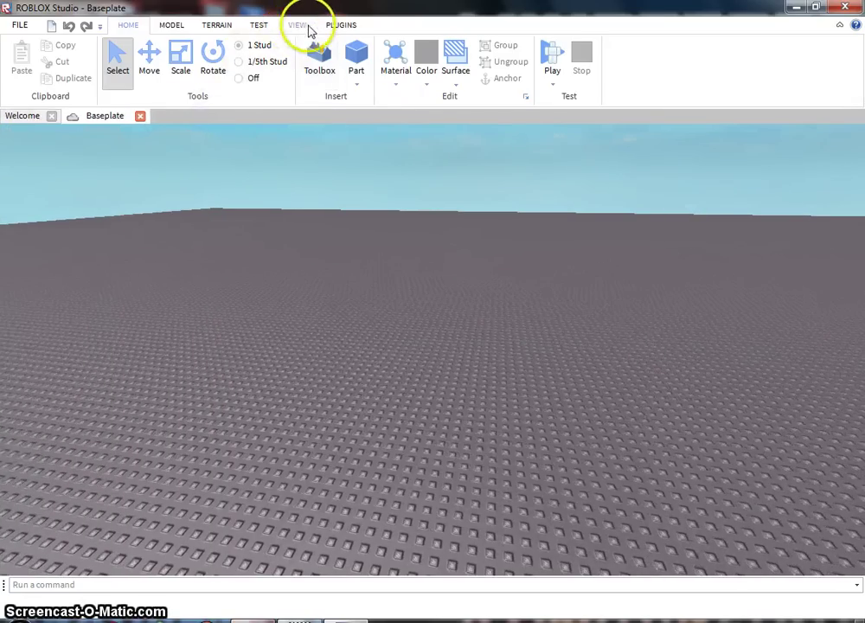
Step: Check the installed plugins and browse the Plugins category of the ROBLOX library
{"action": "left_click", "coordinate": [344, 28]}
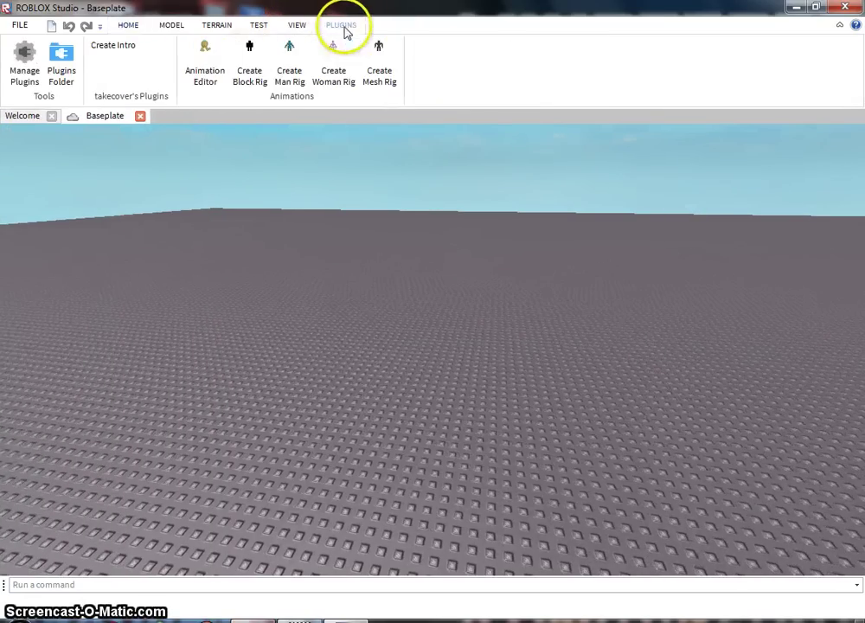
{"action": "left_click", "coordinate": [19, 71]}
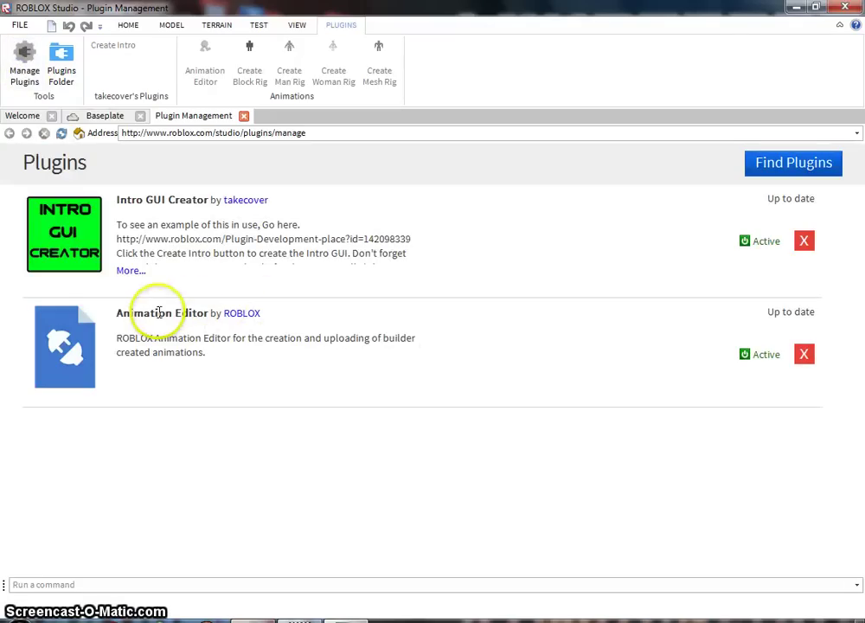
{"action": "left_click", "coordinate": [776, 171]}
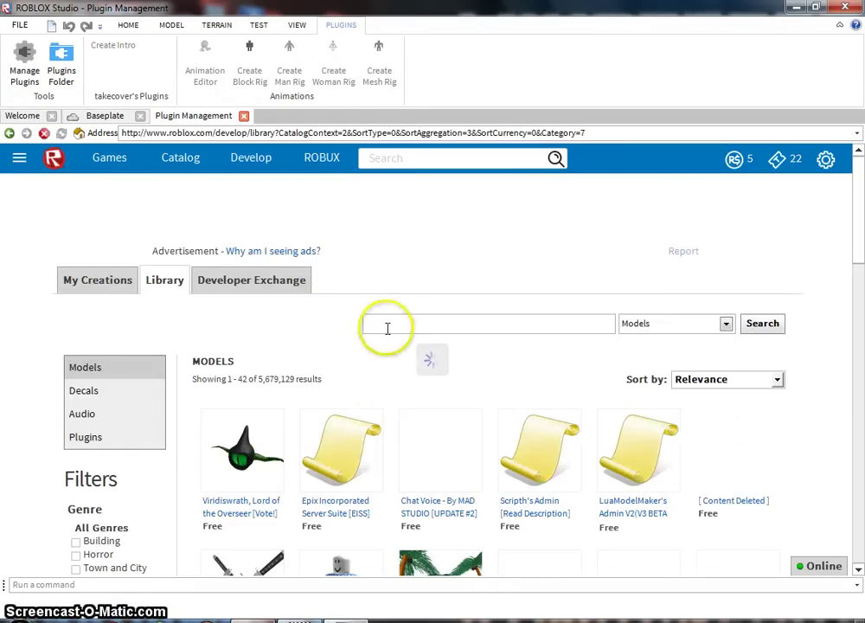
{"action": "left_click", "coordinate": [84, 441]}
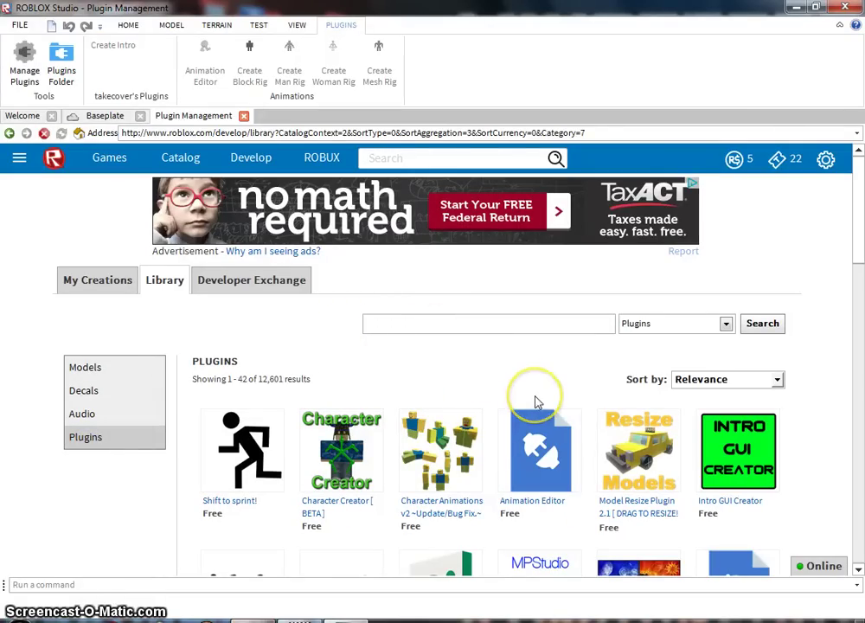
Step: Open the page of ROBLOX's Animation Editor plugin, try to reinstall it, and close the plugin management page
{"action": "mouse_move", "coordinate": [513, 478]}
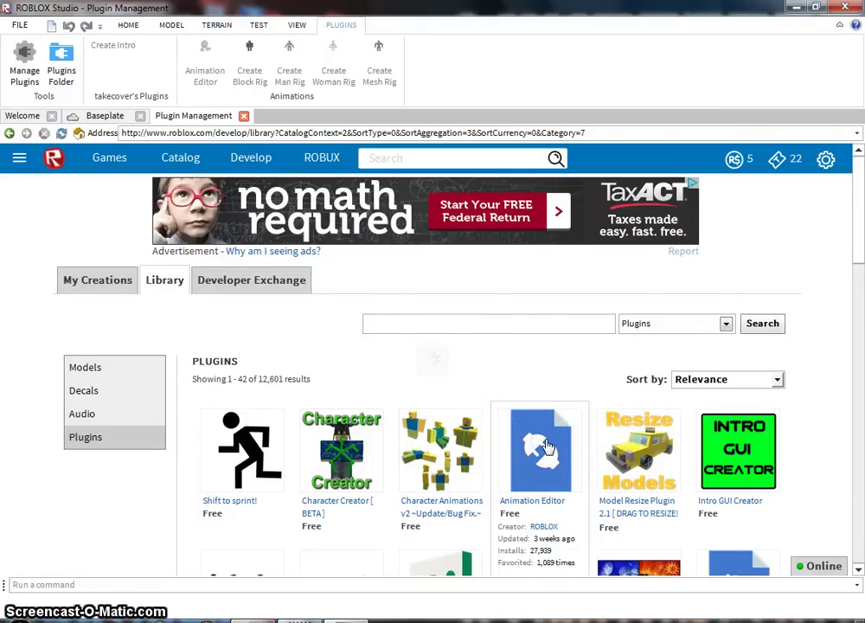
{"action": "left_click", "coordinate": [558, 460]}
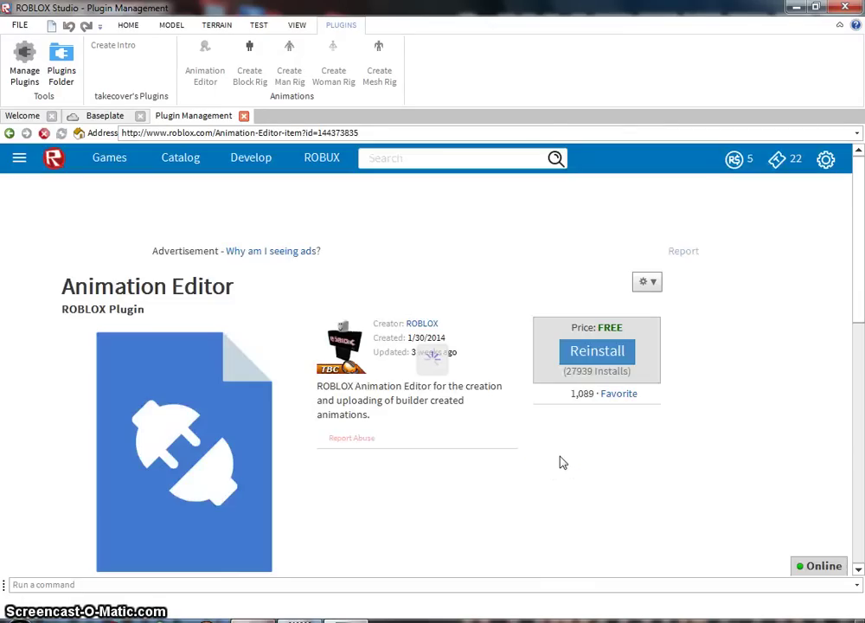
{"action": "left_click", "coordinate": [567, 352]}
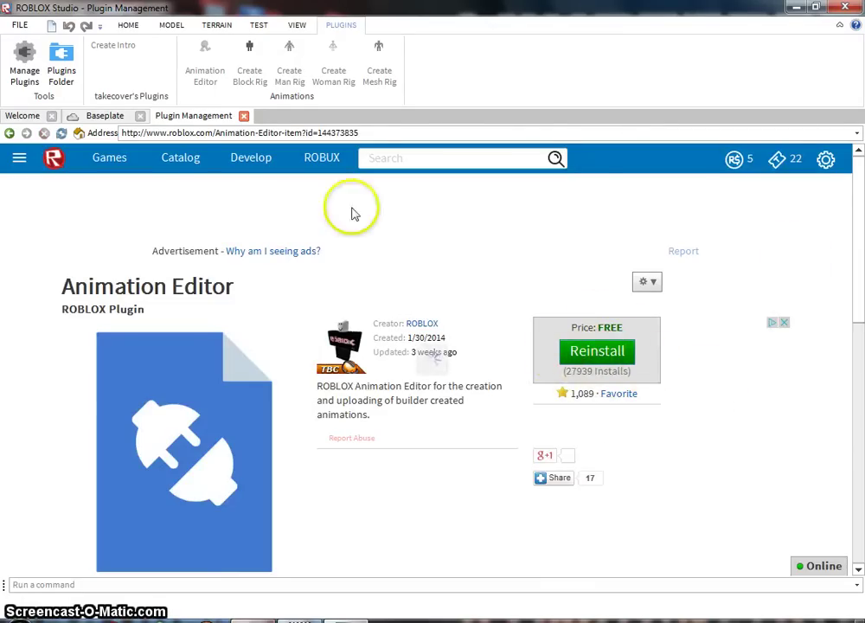
{"action": "left_click", "coordinate": [244, 116]}
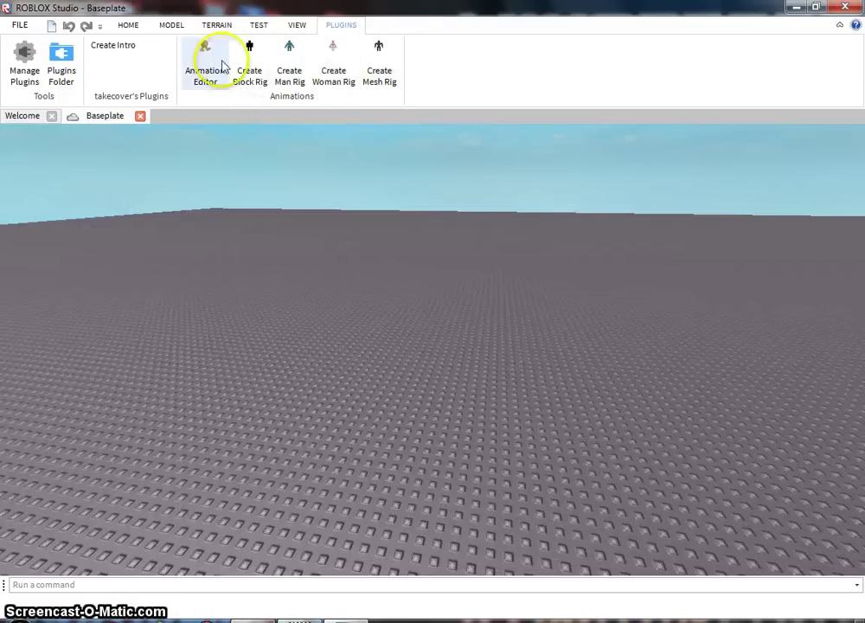
Step: Insert a mesh rig dummy onto the baseplate for animating
{"action": "left_click", "coordinate": [371, 62]}
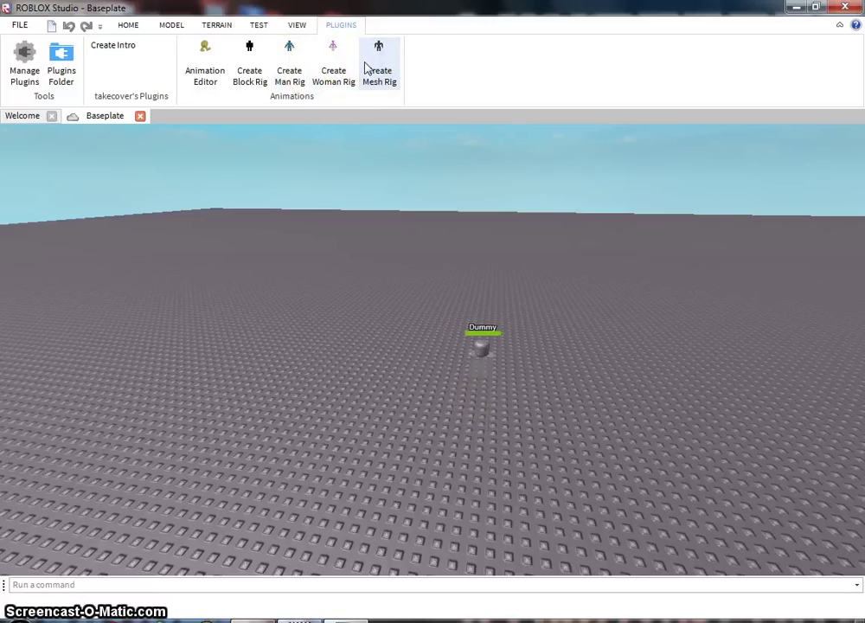
{"action": "left_click", "coordinate": [352, 76]}
{"action": "right_click_drag", "start_coordinate": [369, 321], "coordinate": [369, 321]}
{"action": "key", "text": "w"}
{"action": "left_click", "coordinate": [286, 247]}
{"action": "scroll", "coordinate": [282, 236], "scroll_direction": "down", "scroll_amount": 3}
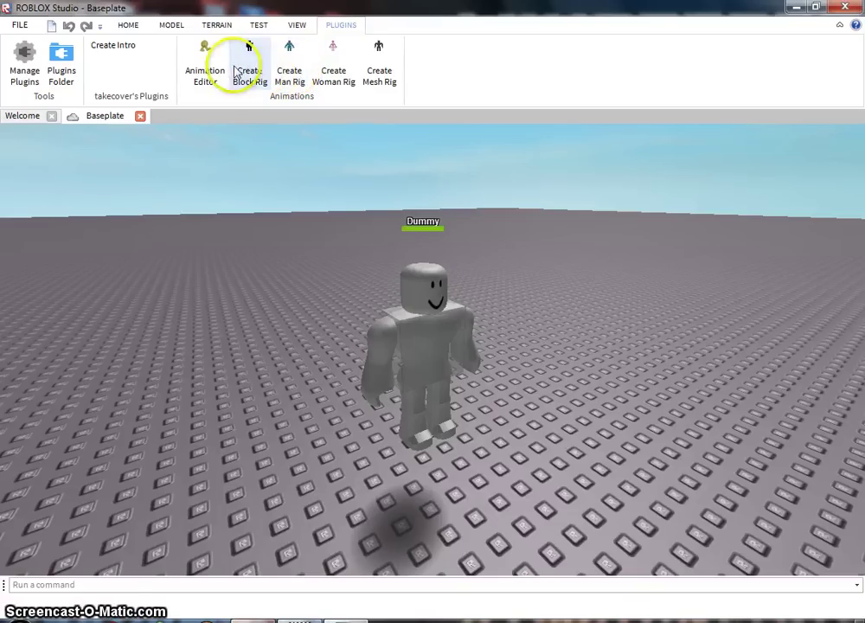
Step: Start the Animation Editor on the dummy so its body-part timeline opens
{"action": "left_click", "coordinate": [208, 65]}
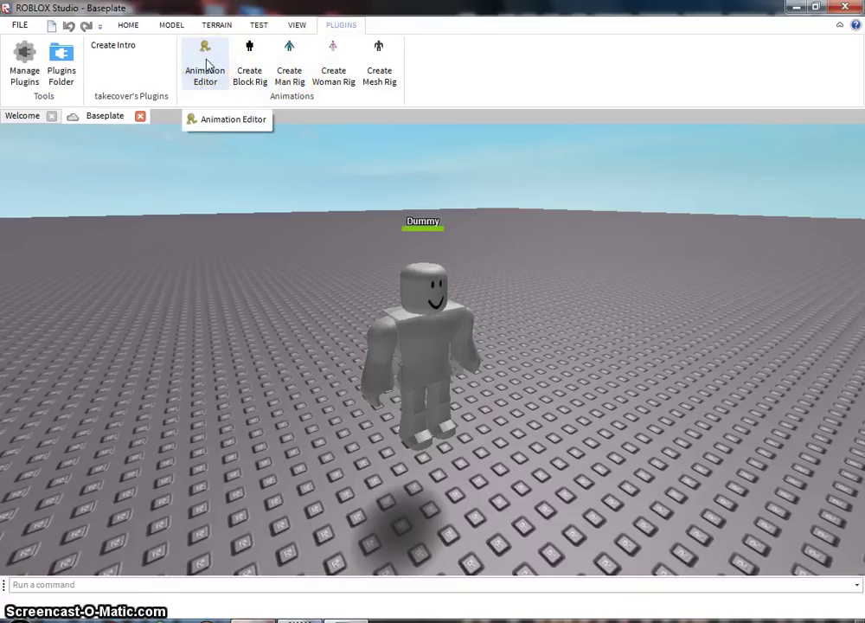
{"action": "left_click", "coordinate": [421, 357]}
{"action": "left_click", "coordinate": [251, 261]}
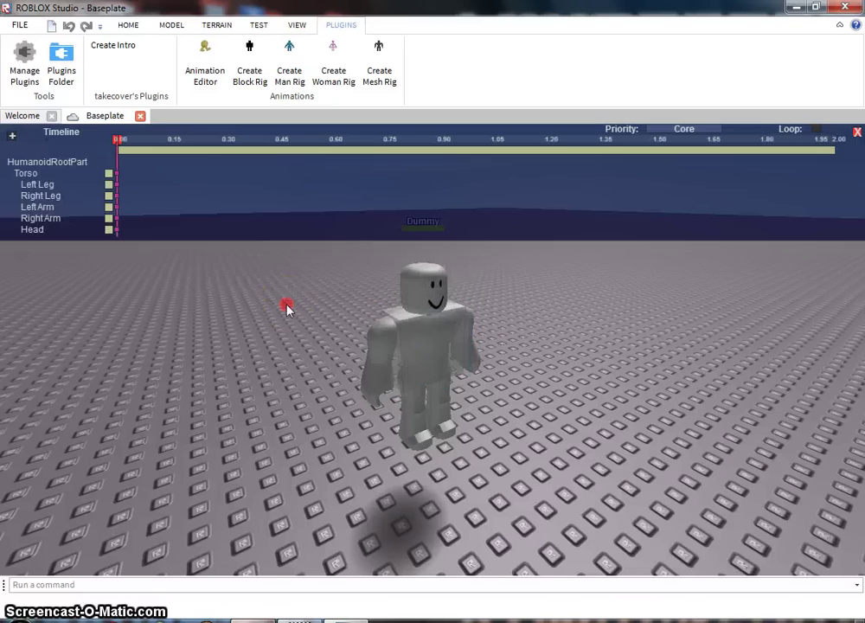
Step: Rotate the dummy's right arm forward at time 0.00
{"action": "right_click_drag", "start_coordinate": [286, 311], "coordinate": [297, 330]}
{"action": "scroll", "coordinate": [287, 311], "scroll_direction": "up", "scroll_amount": 3}
{"action": "scroll", "coordinate": [288, 310], "scroll_direction": "down", "scroll_amount": 3}
{"action": "left_click", "coordinate": [388, 364]}
{"action": "scroll", "coordinate": [298, 330], "scroll_direction": "up", "scroll_amount": 3}
{"action": "scroll", "coordinate": [297, 331], "scroll_direction": "down", "scroll_amount": 3}
{"action": "left_click_drag", "start_coordinate": [337, 347], "coordinate": [457, 429]}
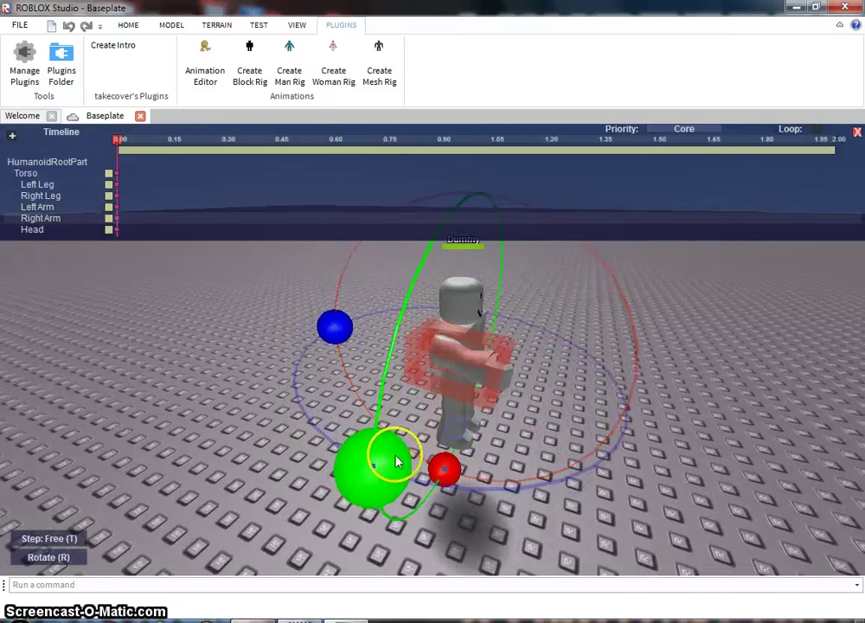
{"action": "left_click_drag", "start_coordinate": [394, 458], "coordinate": [450, 325]}
Step: Rotate the dummy's left arm backward at time 0.00
{"action": "right_click_drag", "start_coordinate": [432, 344], "coordinate": [431, 344]}
{"action": "key", "text": "w"}
{"action": "key", "text": "s"}
{"action": "left_click", "coordinate": [503, 377]}
{"action": "right_click_drag", "start_coordinate": [504, 377], "coordinate": [503, 375]}
{"action": "key", "text": "w"}
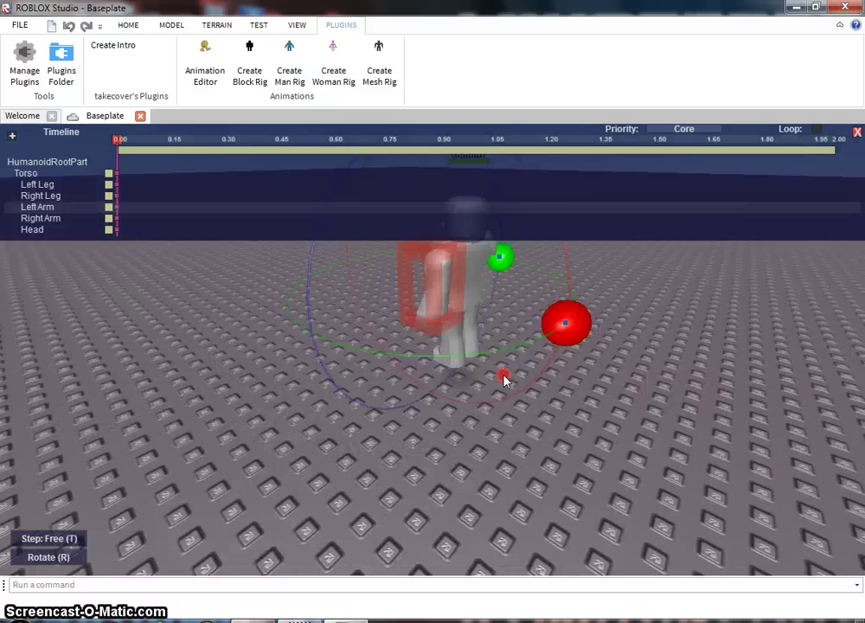
{"action": "key", "text": "s"}
{"action": "left_click_drag", "start_coordinate": [537, 343], "coordinate": [471, 244]}
{"action": "left_click_drag", "start_coordinate": [523, 268], "coordinate": [484, 262]}
Step: Swing the dummy's right leg up to the front and its left leg up to the back at time 0.00
{"action": "left_click", "coordinate": [481, 350]}
{"action": "key", "text": "w"}
{"action": "right_click_drag", "start_coordinate": [467, 346], "coordinate": [464, 346]}
{"action": "left_click_drag", "start_coordinate": [614, 330], "coordinate": [493, 370]}
{"action": "left_click", "coordinate": [529, 408]}
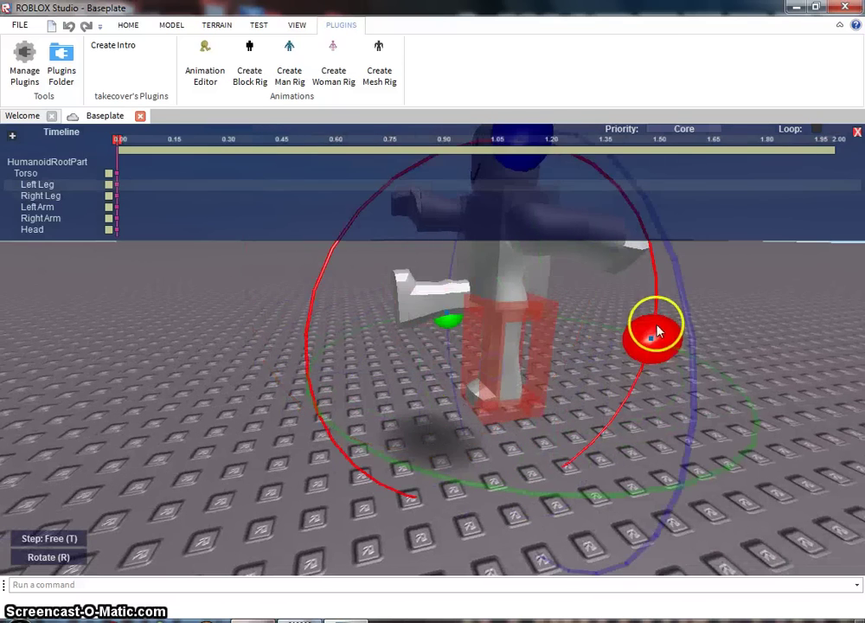
{"action": "left_click_drag", "start_coordinate": [651, 335], "coordinate": [591, 233]}
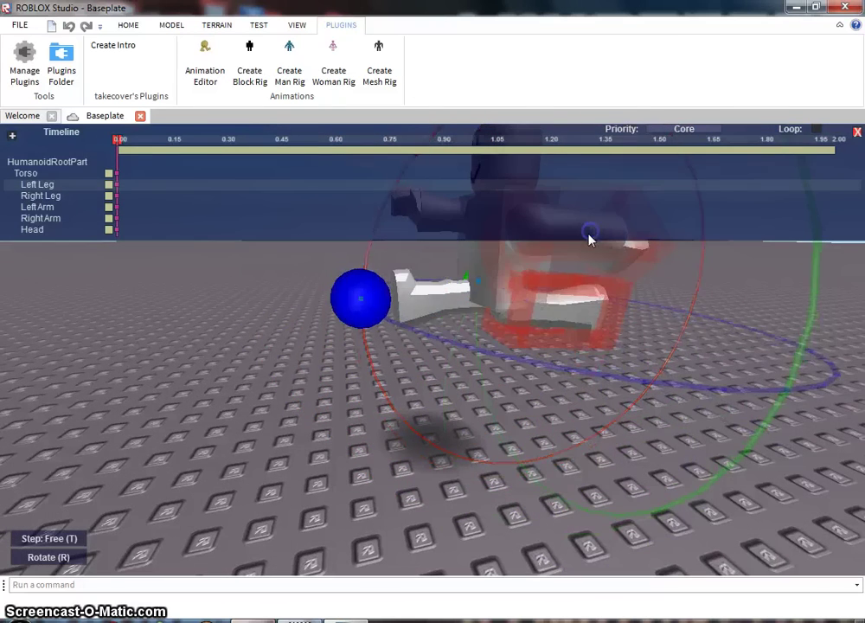
Step: Readjust the rotation of the dummy's right leg in the 0.00 pose
{"action": "left_click", "coordinate": [442, 301]}
{"action": "right_click_drag", "start_coordinate": [442, 300], "coordinate": [442, 300]}
{"action": "key", "text": "w"}
{"action": "scroll", "coordinate": [443, 305], "scroll_direction": "down", "scroll_amount": 5}
{"action": "scroll", "coordinate": [318, 309], "scroll_direction": "up", "scroll_amount": 1}
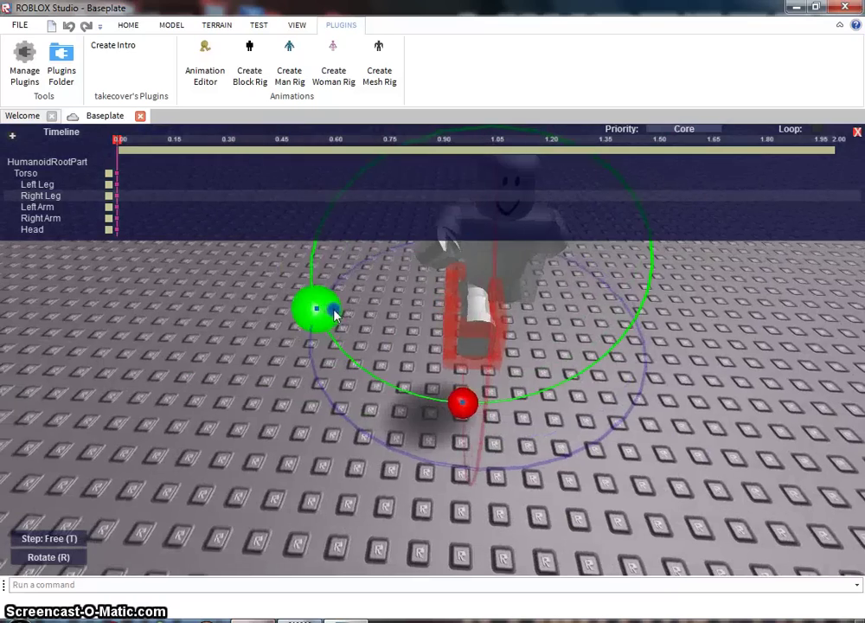
{"action": "left_click_drag", "start_coordinate": [334, 311], "coordinate": [290, 344]}
Step: Readjust the rotation of the dummy's left leg in the 0.00 pose
{"action": "right_click_drag", "start_coordinate": [290, 344], "coordinate": [302, 345]}
{"action": "key", "text": "w"}
{"action": "left_click", "coordinate": [354, 322]}
{"action": "key", "text": "s"}
{"action": "right_click_drag", "start_coordinate": [356, 321], "coordinate": [356, 322]}
{"action": "key", "text": "w"}
{"action": "key", "text": "s"}
{"action": "left_click_drag", "start_coordinate": [345, 298], "coordinate": [338, 326]}
{"action": "right_click_drag", "start_coordinate": [338, 326], "coordinate": [339, 326]}
{"action": "key", "text": "s"}
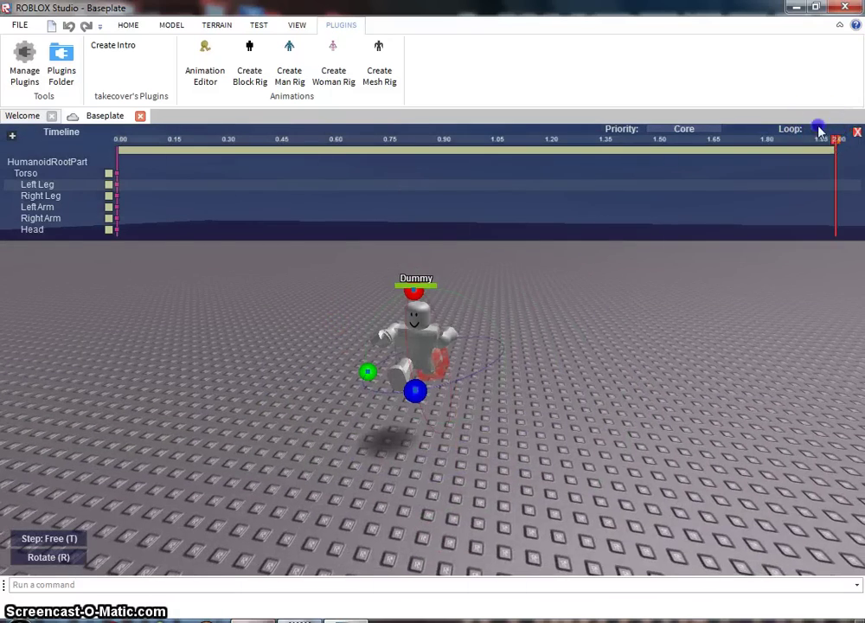
Step: Review the animation's priority options, keep Core, and place the time cursor at 2.00 on the timeline
{"action": "left_click", "coordinate": [664, 130]}
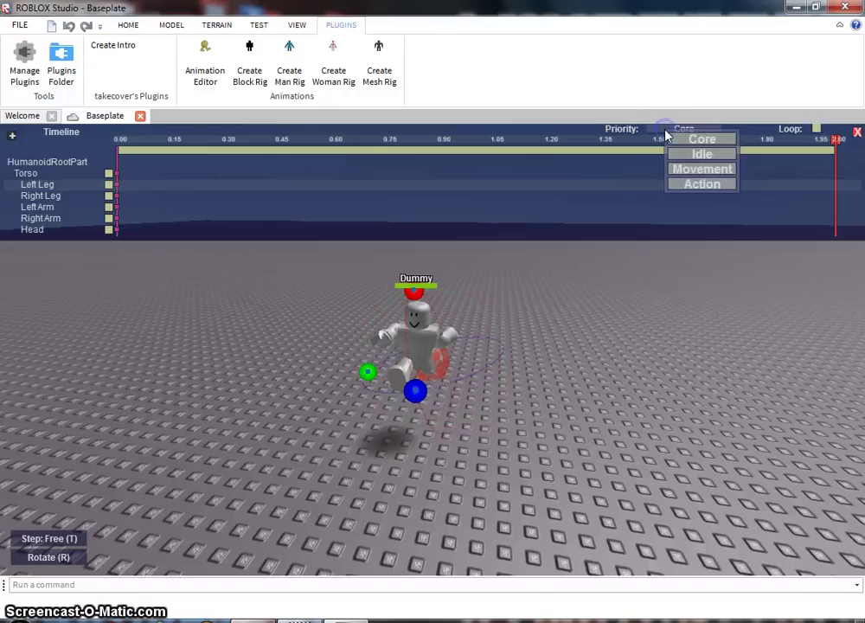
{"action": "left_click", "coordinate": [661, 131]}
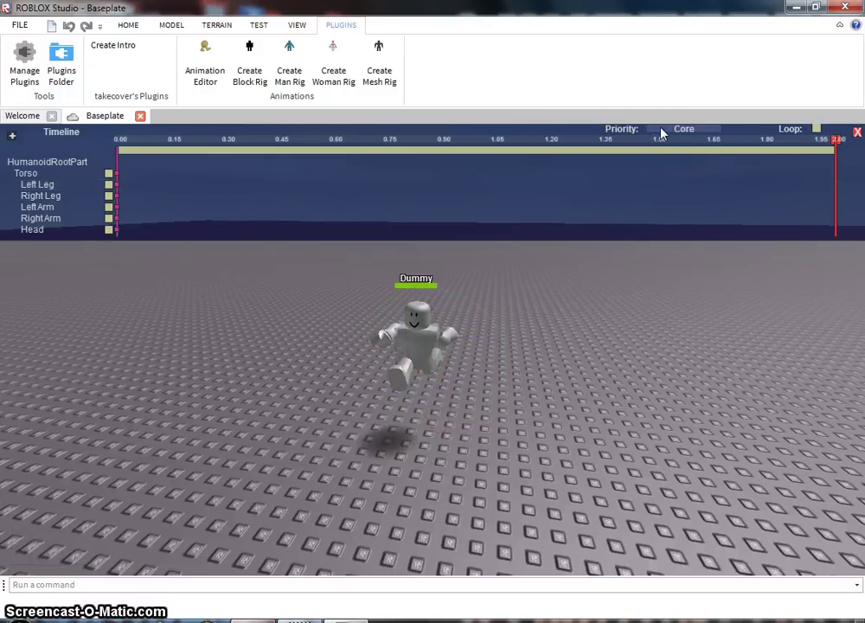
{"action": "left_click", "coordinate": [834, 140]}
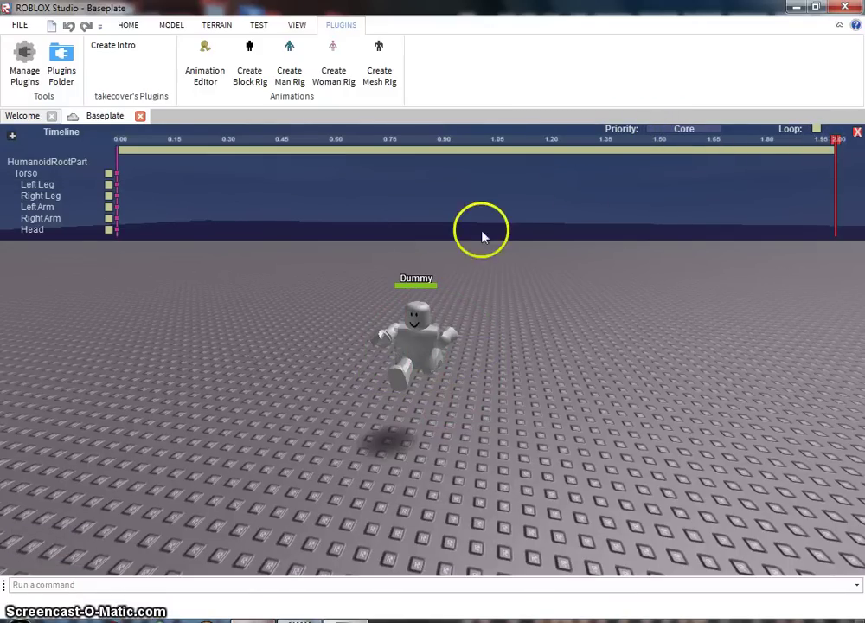
Step: Add keyframes at 2.00 for the dummy's left arm, head, torso and right arm, keeping their current pose
{"action": "scroll", "coordinate": [448, 335], "scroll_direction": "up", "scroll_amount": 2}
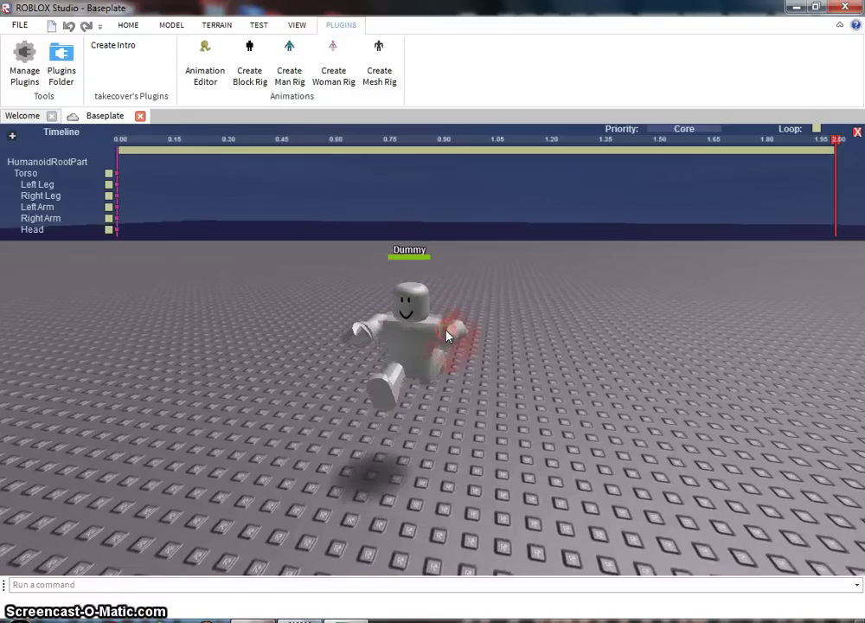
{"action": "left_click", "coordinate": [447, 330]}
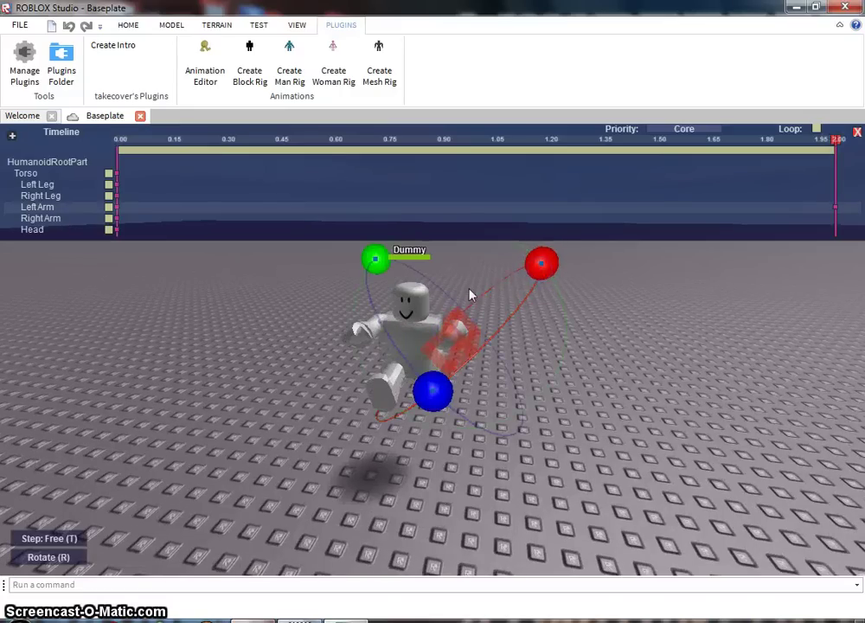
{"action": "left_click", "coordinate": [416, 305]}
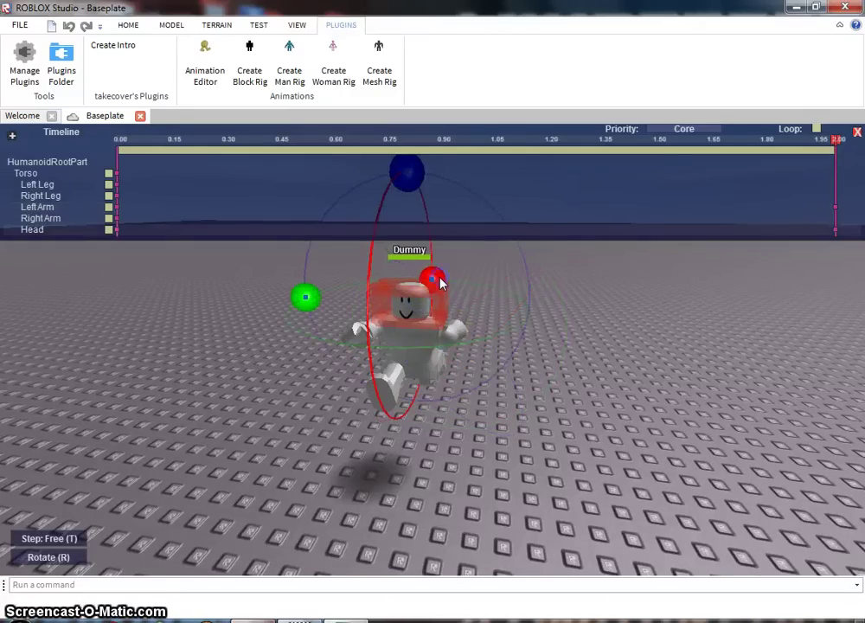
{"action": "left_click", "coordinate": [423, 337]}
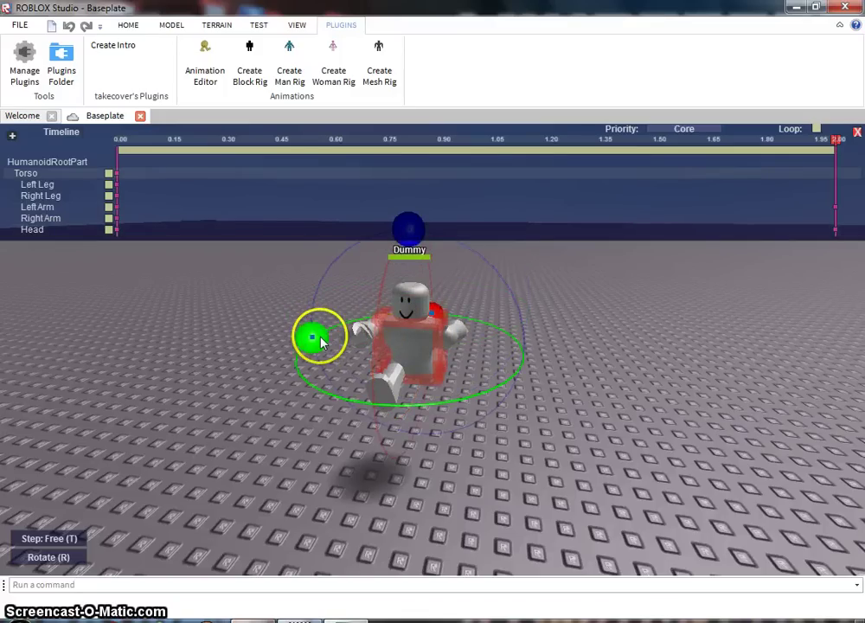
{"action": "left_click", "coordinate": [383, 374]}
{"action": "left_click_drag", "start_coordinate": [412, 459], "coordinate": [416, 465]}
{"action": "left_click", "coordinate": [363, 338]}
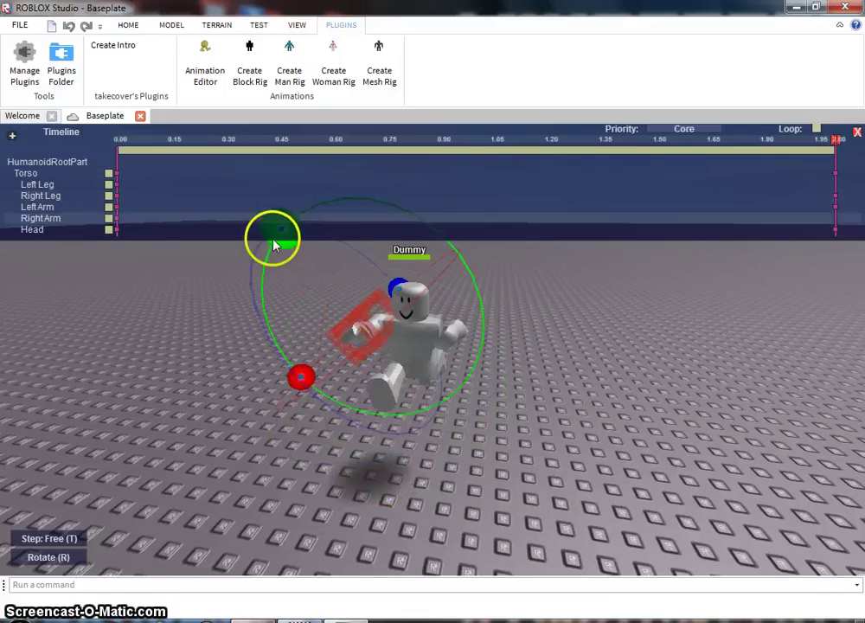
Step: Add keyframes at 2.00 for both of the dummy's legs and place the time cursor at 1.00
{"action": "right_click_drag", "start_coordinate": [473, 350], "coordinate": [473, 346]}
{"action": "left_click", "coordinate": [482, 397]}
{"action": "right_click_drag", "start_coordinate": [512, 418], "coordinate": [513, 420]}
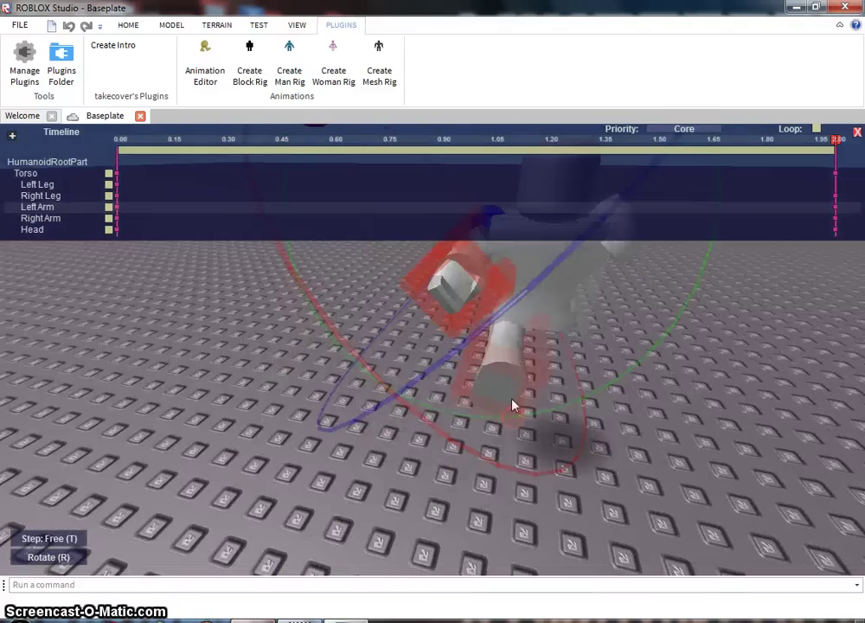
{"action": "left_click", "coordinate": [500, 384]}
{"action": "left_click", "coordinate": [690, 423]}
{"action": "right_click_drag", "start_coordinate": [586, 429], "coordinate": [585, 429]}
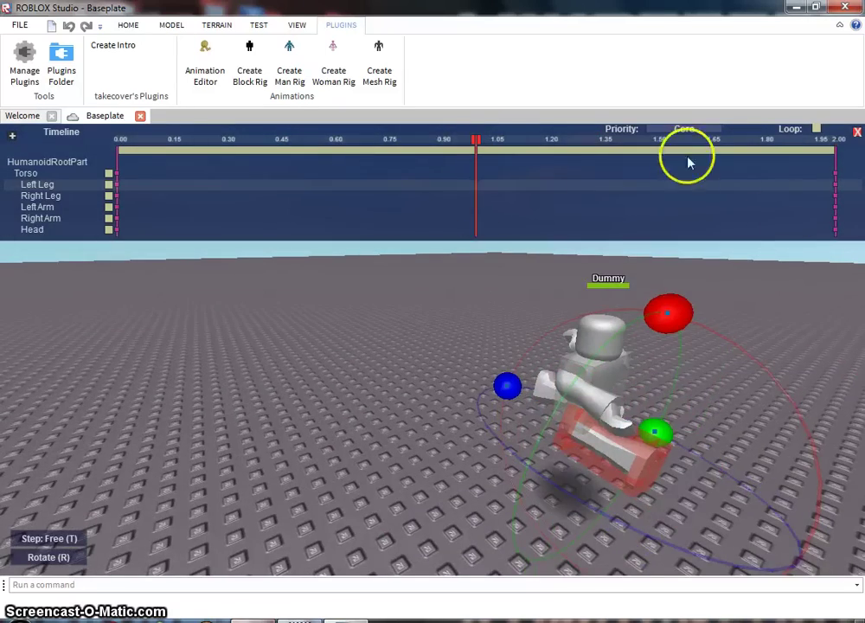
Step: Swing the dummy's left arm forward in the 1.00 pose
{"action": "right_click_drag", "start_coordinate": [497, 280], "coordinate": [489, 278]}
{"action": "scroll", "coordinate": [489, 277], "scroll_direction": "up", "scroll_amount": 5}
{"action": "scroll", "coordinate": [489, 282], "scroll_direction": "down", "scroll_amount": 5}
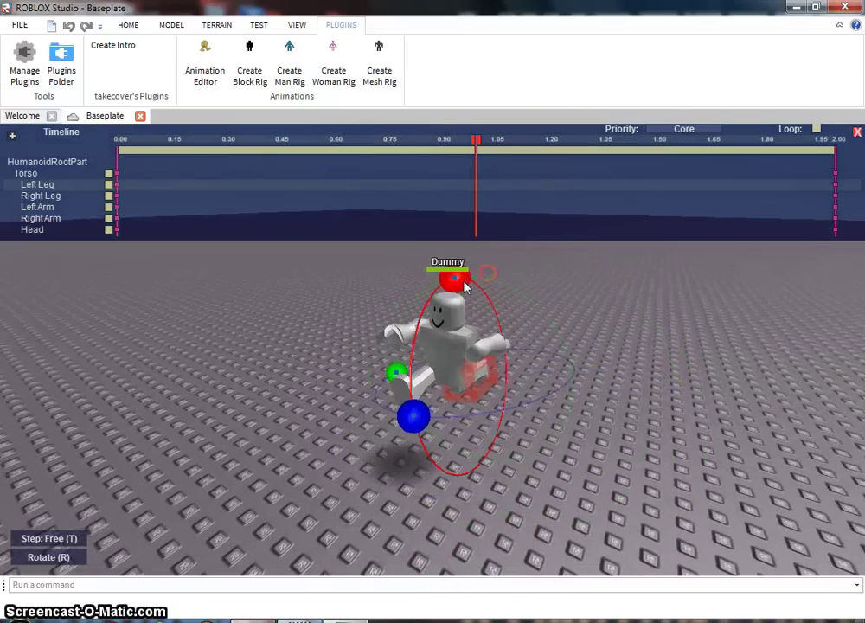
{"action": "left_click", "coordinate": [485, 350]}
{"action": "left_click_drag", "start_coordinate": [587, 299], "coordinate": [372, 445]}
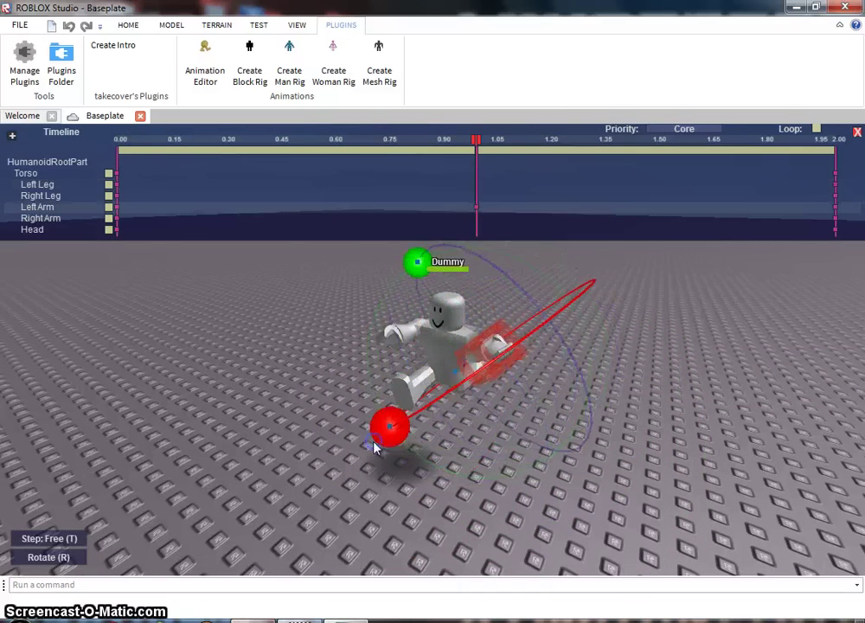
{"action": "right_click_drag", "start_coordinate": [378, 445], "coordinate": [380, 437]}
{"action": "left_click", "coordinate": [489, 427]}
{"action": "left_click_drag", "start_coordinate": [489, 422], "coordinate": [522, 470]}
{"action": "right_click_drag", "start_coordinate": [521, 469], "coordinate": [523, 470]}
Step: Swing the dummy's right arm to the back in the 1.00 pose
{"action": "left_click", "coordinate": [445, 373]}
{"action": "right_click_drag", "start_coordinate": [443, 372], "coordinate": [442, 367]}
{"action": "scroll", "coordinate": [442, 368], "scroll_direction": "down", "scroll_amount": 2}
{"action": "left_click_drag", "start_coordinate": [457, 443], "coordinate": [468, 306]}
{"action": "left_click_drag", "start_coordinate": [438, 273], "coordinate": [359, 458]}
Step: Readjust the rotation of the dummy's left arm in the 1.00 pose
{"action": "left_click", "coordinate": [530, 344]}
{"action": "scroll", "coordinate": [528, 342], "scroll_direction": "up", "scroll_amount": 4}
{"action": "right_click_drag", "start_coordinate": [528, 341], "coordinate": [527, 341]}
{"action": "scroll", "coordinate": [527, 342], "scroll_direction": "down", "scroll_amount": 4}
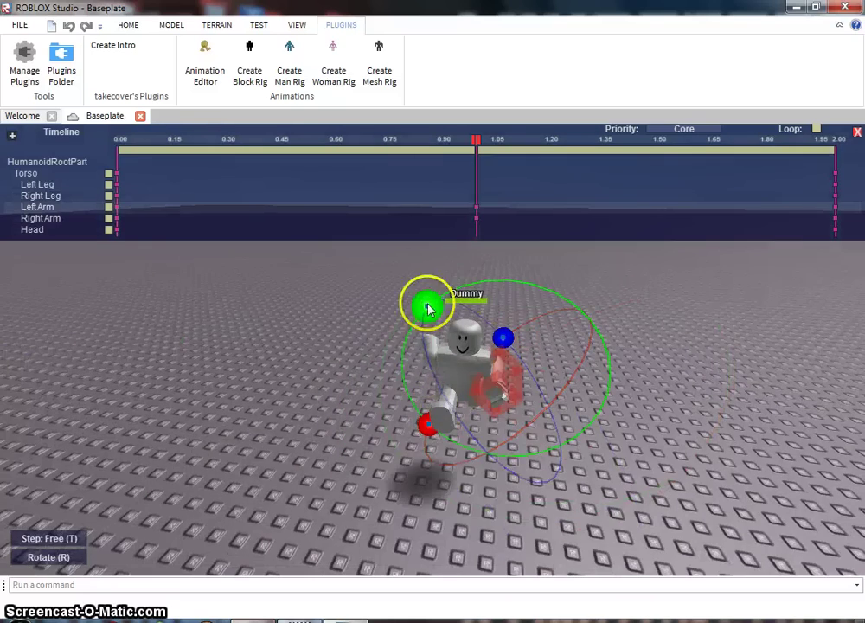
{"action": "left_click_drag", "start_coordinate": [423, 303], "coordinate": [408, 456]}
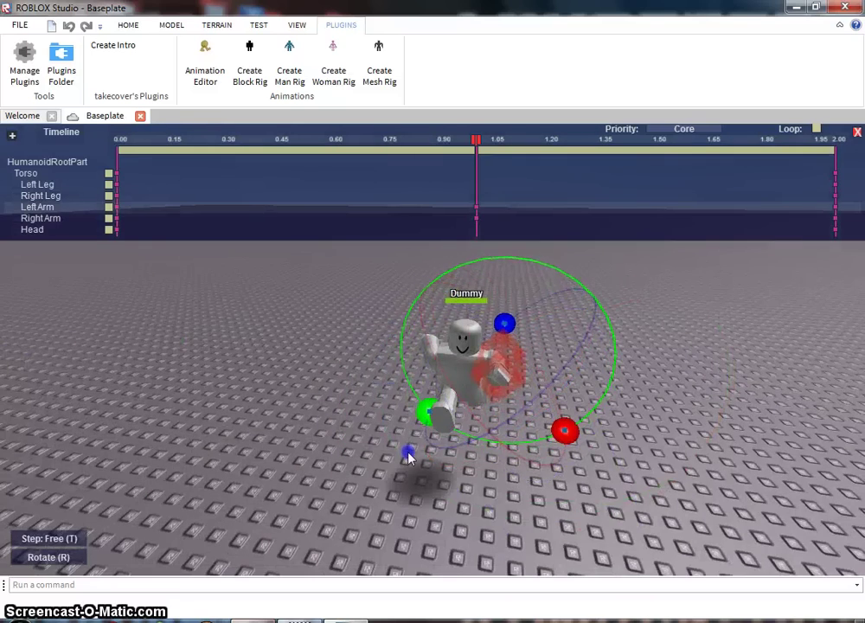
Step: Swing the dummy's right leg to the back in the 1.00 pose
{"action": "left_click", "coordinate": [439, 412]}
{"action": "right_click_drag", "start_coordinate": [438, 411], "coordinate": [451, 414]}
{"action": "left_click_drag", "start_coordinate": [452, 414], "coordinate": [369, 284]}
{"action": "left_click", "coordinate": [445, 408]}
{"action": "right_click_drag", "start_coordinate": [378, 361], "coordinate": [376, 359]}
Step: Swing the dummy's left leg up to the front in the 1.00 pose
{"action": "left_click", "coordinate": [537, 416]}
{"action": "left_click", "coordinate": [545, 407]}
{"action": "right_click_drag", "start_coordinate": [469, 416], "coordinate": [469, 416]}
{"action": "left_click_drag", "start_coordinate": [463, 319], "coordinate": [365, 443]}
Step: Play the animation, watch the dummy's motion from several angles, and stop playback
{"action": "left_click", "coordinate": [13, 136]}
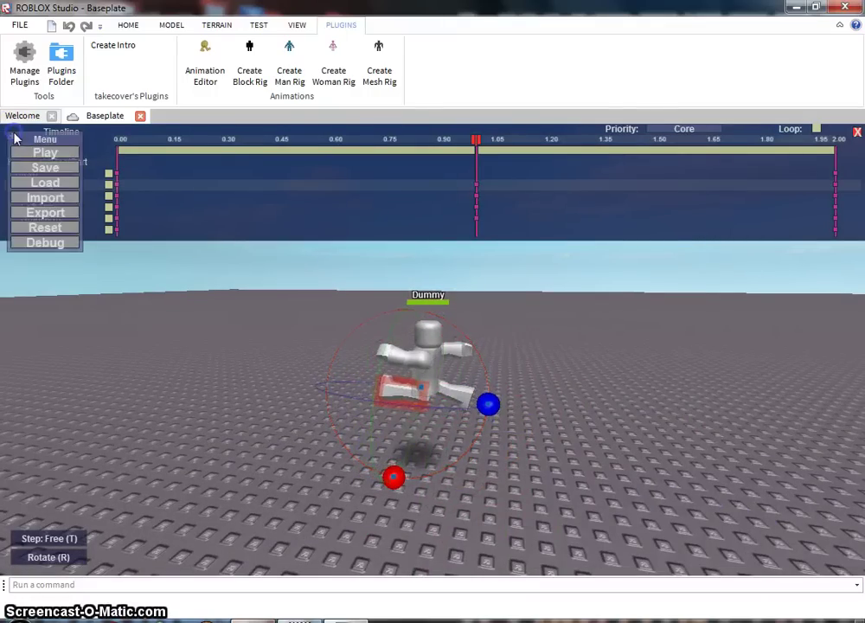
{"action": "left_click", "coordinate": [36, 152]}
{"action": "right_click_drag", "start_coordinate": [230, 378], "coordinate": [231, 378]}
{"action": "right_click_drag", "start_coordinate": [289, 319], "coordinate": [292, 318]}
{"action": "left_click", "coordinate": [49, 155]}
{"action": "left_click", "coordinate": [118, 371]}
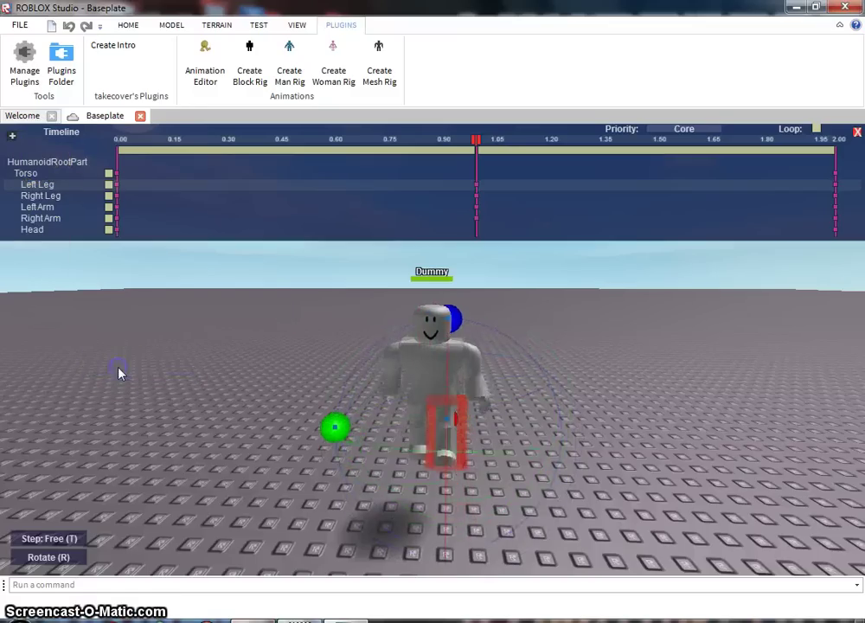
Step: Set the animation length to 0.8
{"action": "left_click", "coordinate": [840, 146]}
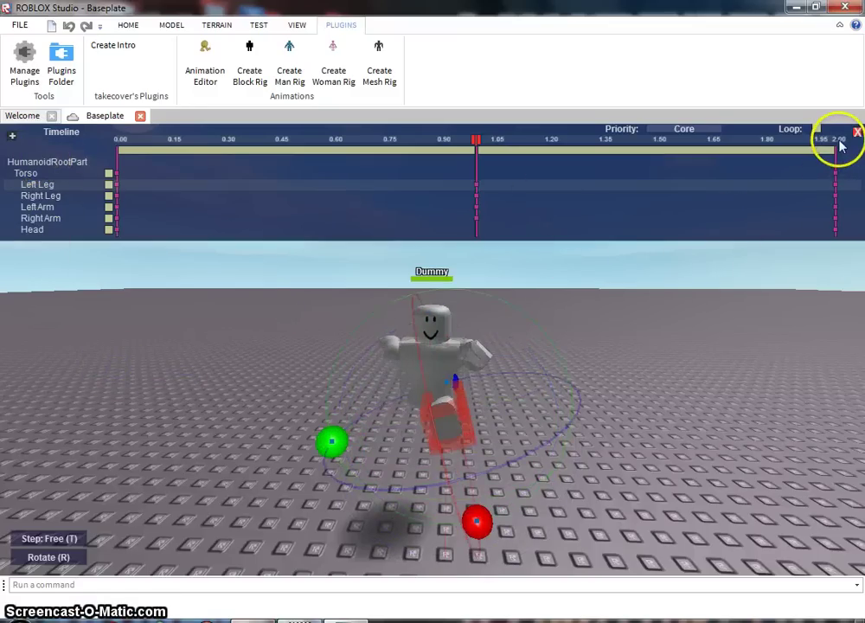
{"action": "left_click", "coordinate": [843, 146]}
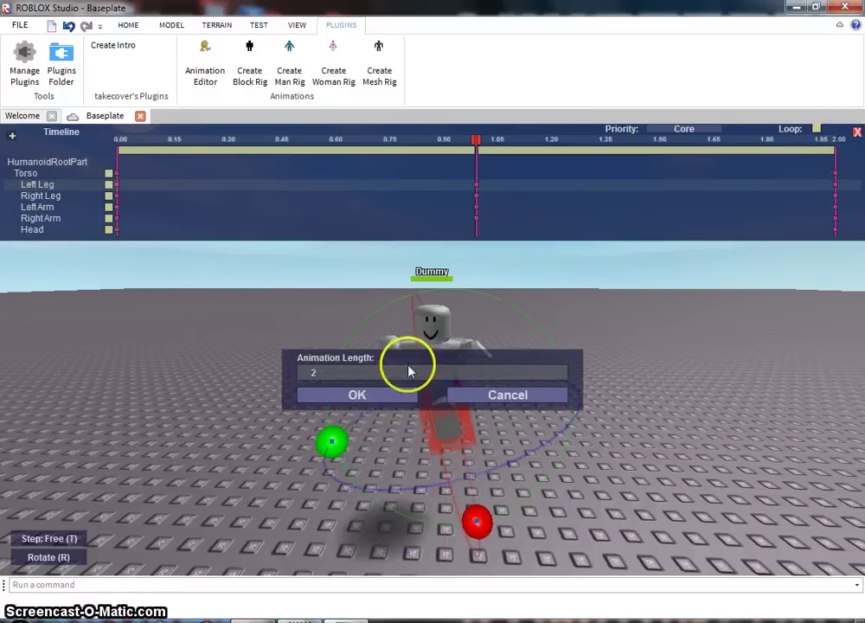
{"action": "key", "text": "BackSpace"}
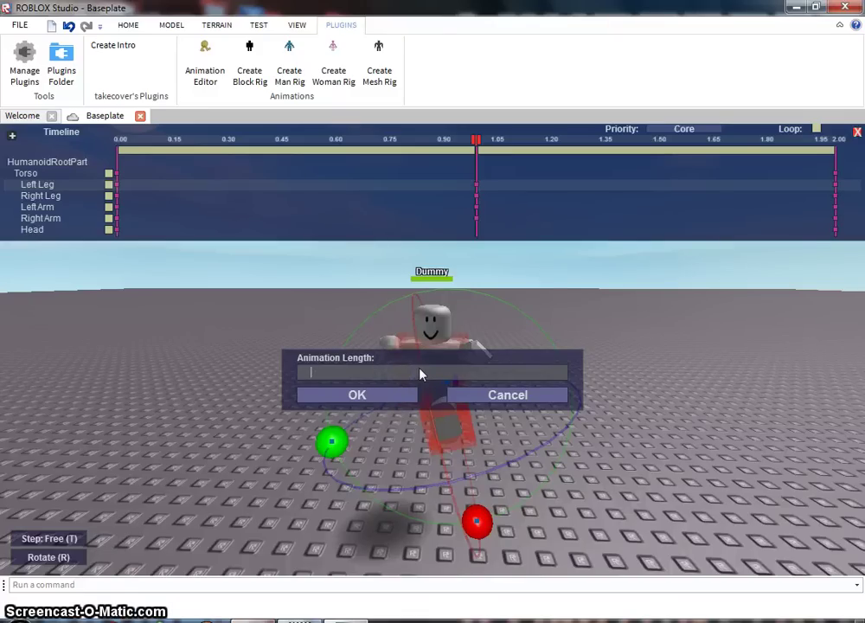
{"action": "type", "text": "0.8"}
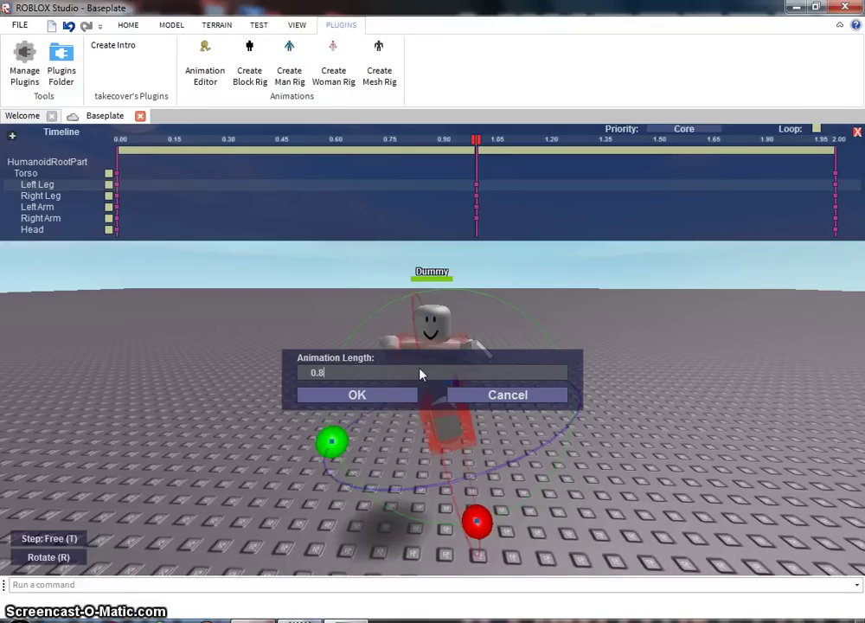
{"action": "left_click", "coordinate": [354, 394]}
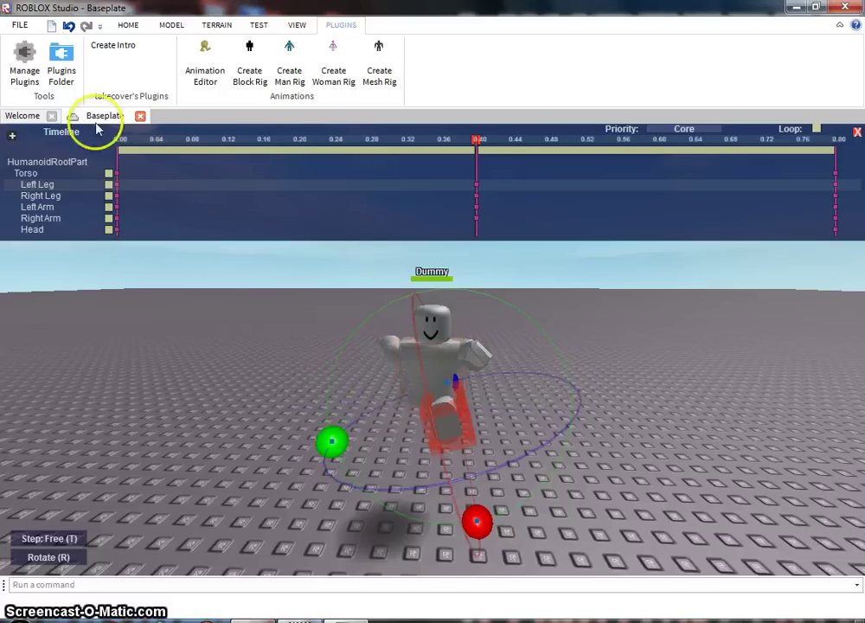
Step: Preview the shortened animation on the dummy and stop playback
{"action": "left_click", "coordinate": [13, 136]}
{"action": "left_click", "coordinate": [34, 153]}
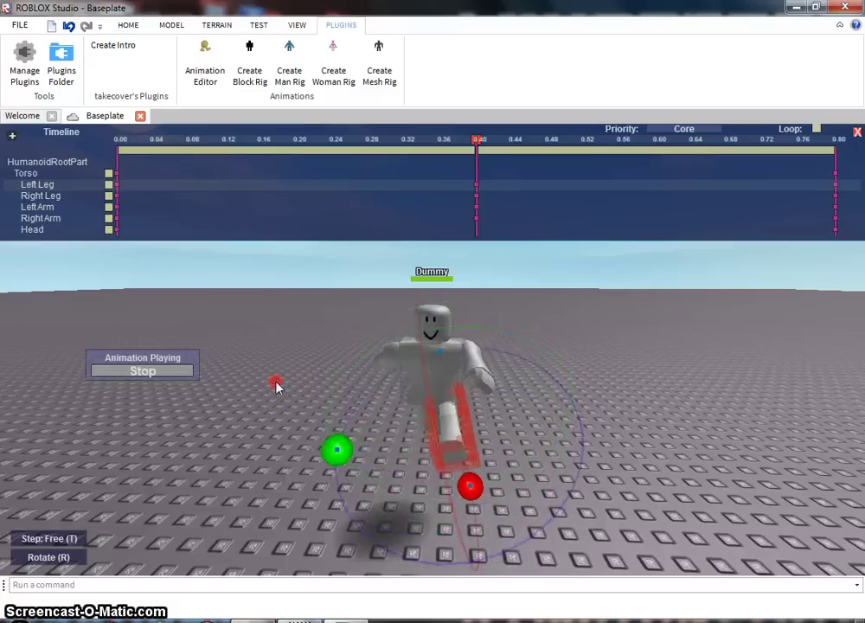
{"action": "right_click", "coordinate": [277, 382]}
{"action": "left_click", "coordinate": [267, 436]}
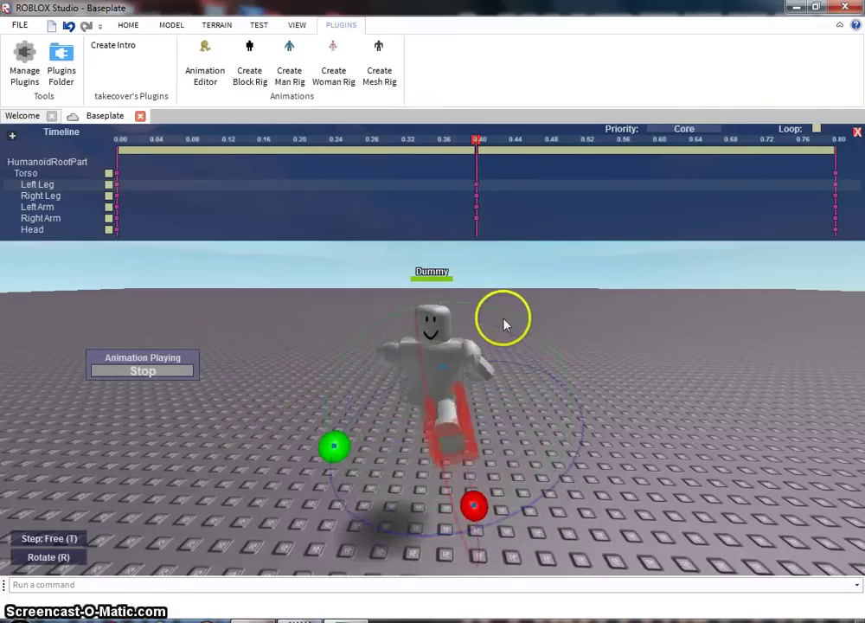
{"action": "left_click", "coordinate": [144, 371]}
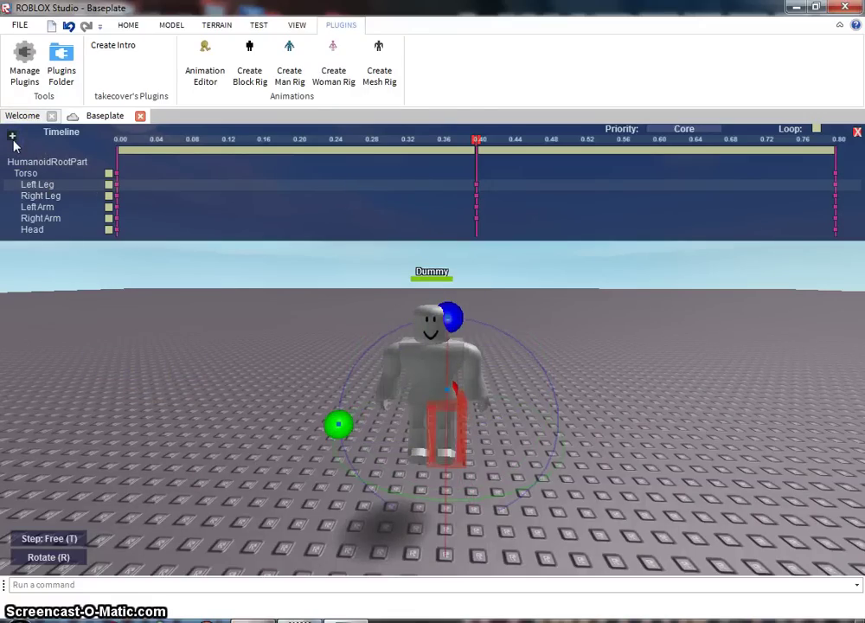
Step: Export the animation by overwriting the existing TEST22 animation, and close the upload dialog
{"action": "left_click", "coordinate": [12, 137]}
{"action": "left_click", "coordinate": [13, 136]}
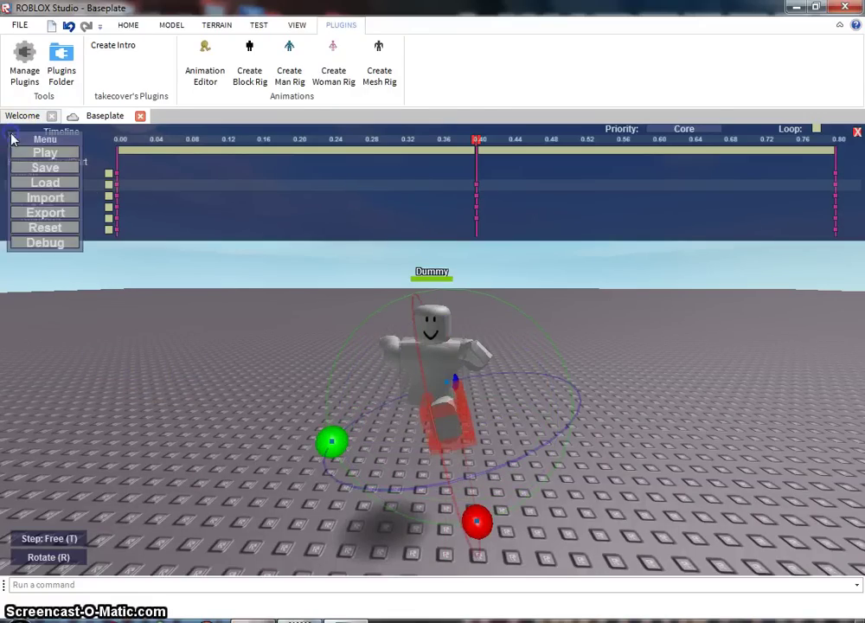
{"action": "left_click", "coordinate": [35, 214]}
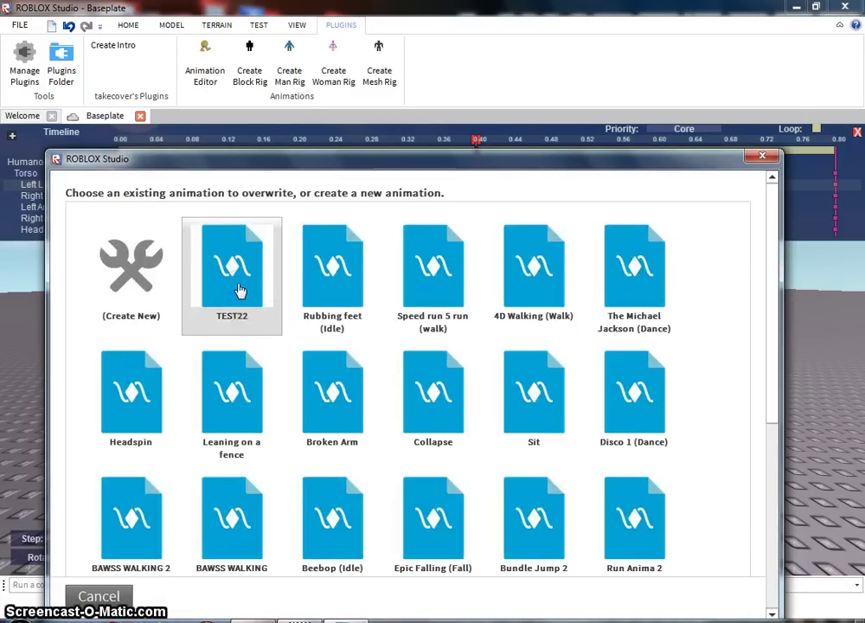
{"action": "left_click", "coordinate": [244, 268]}
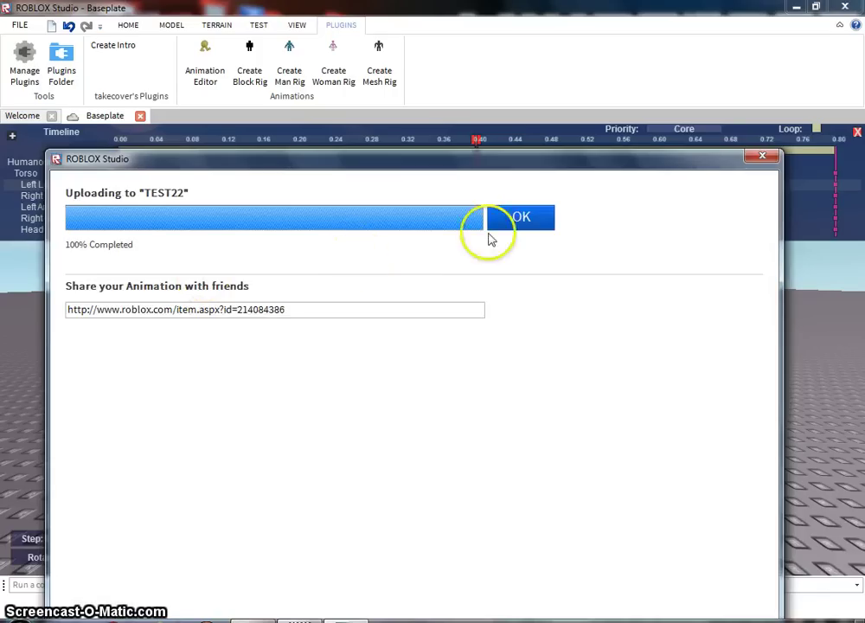
{"action": "left_click", "coordinate": [519, 219]}
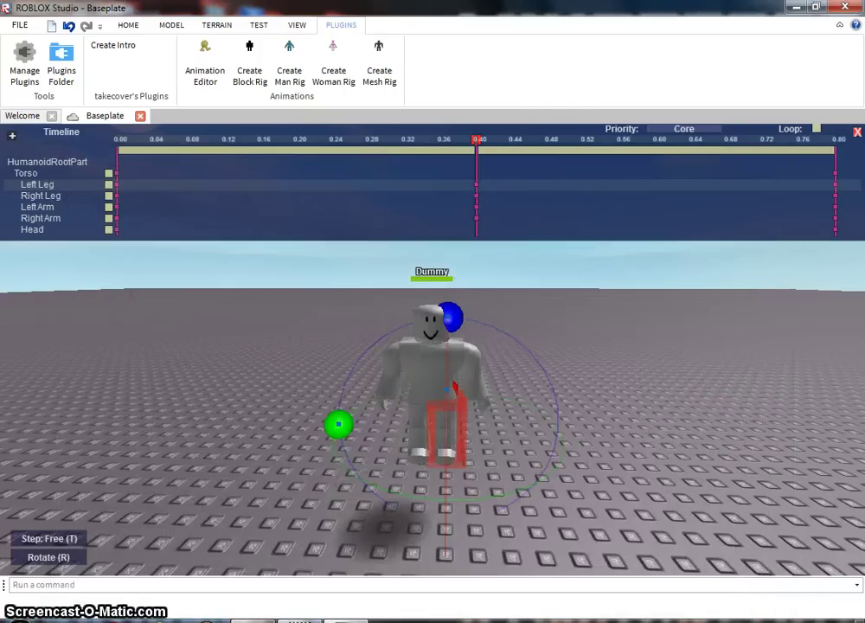
Step: Close the Animation Editor timeline
{"action": "right_click_drag", "start_coordinate": [456, 299], "coordinate": [464, 289]}
{"action": "scroll", "coordinate": [463, 290], "scroll_direction": "down", "scroll_amount": 3}
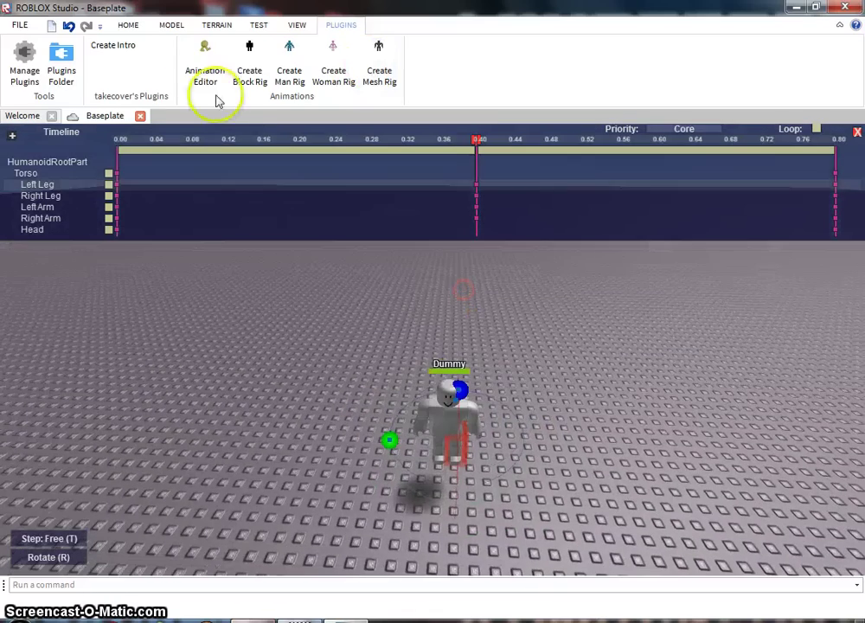
{"action": "left_click", "coordinate": [129, 25]}
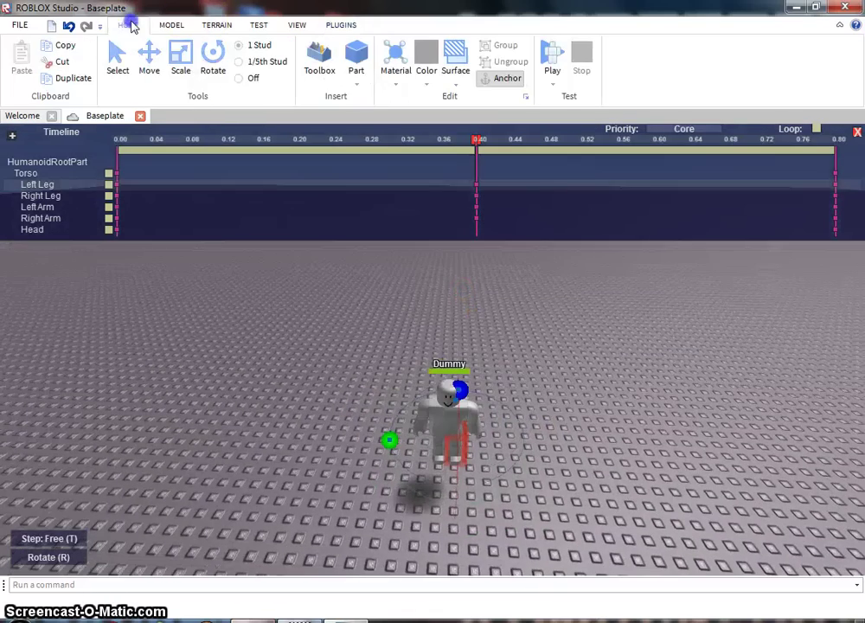
{"action": "left_click", "coordinate": [856, 132]}
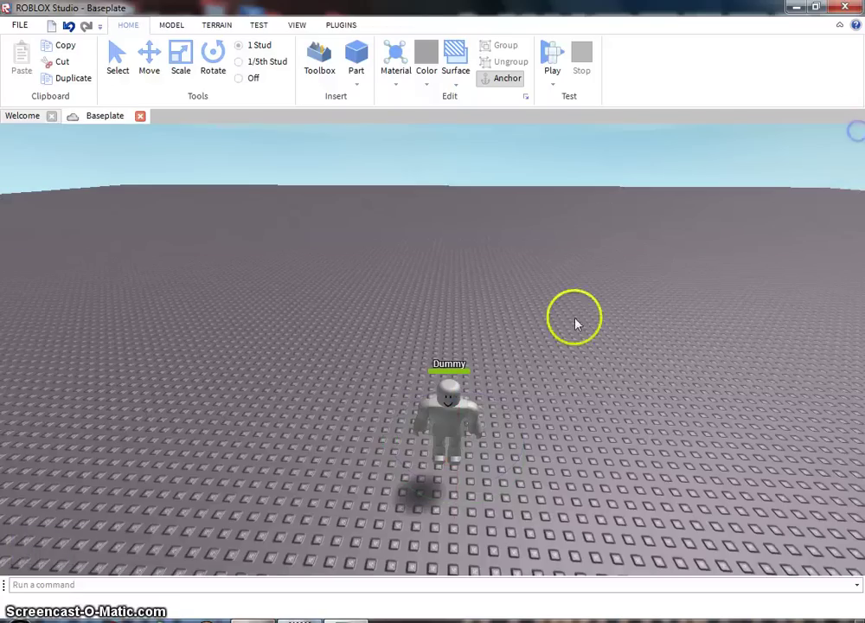
Step: Show the Explorer, Properties and Toolbox windows
{"action": "left_click", "coordinate": [298, 24]}
{"action": "left_click", "coordinate": [502, 45]}
{"action": "left_click", "coordinate": [509, 61]}
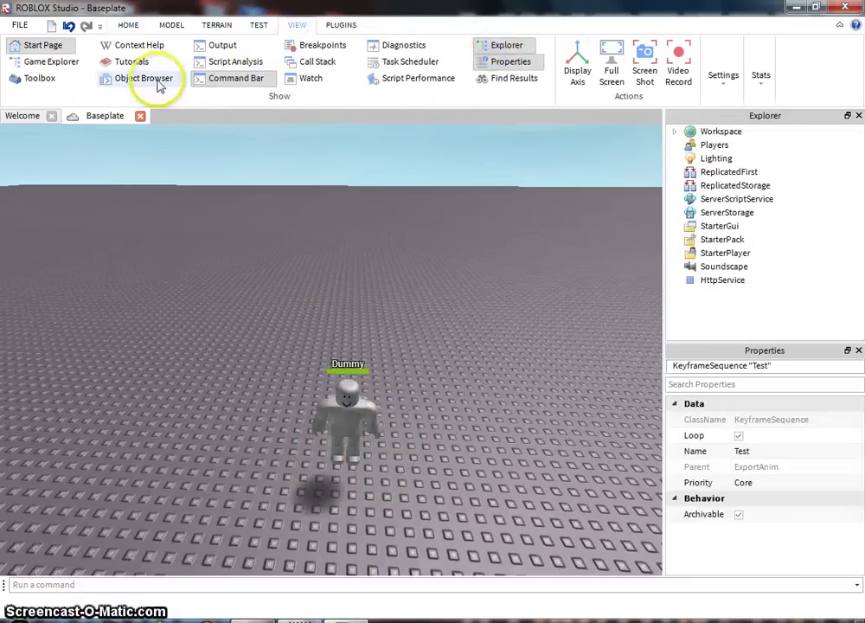
{"action": "left_click", "coordinate": [41, 79]}
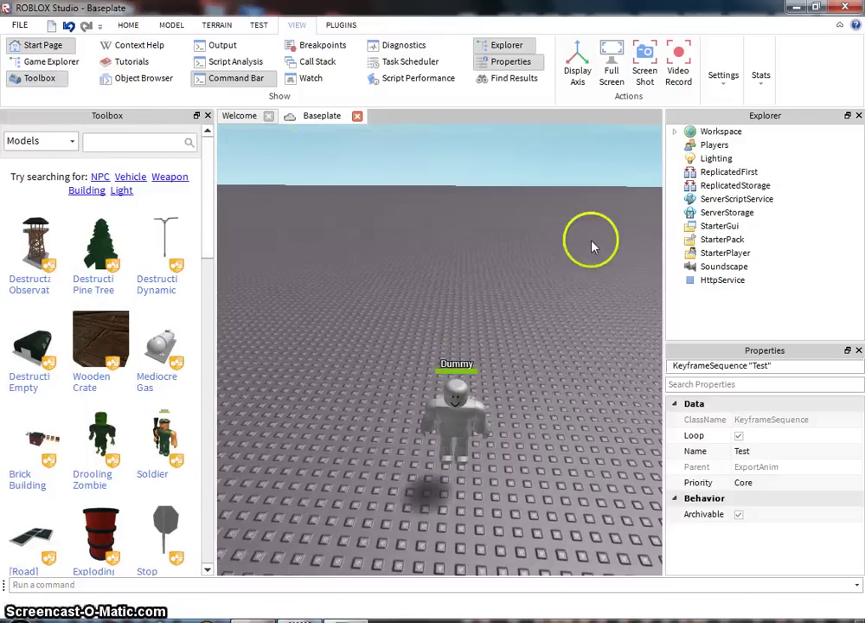
Step: Delete the dummy model from the Workspace
{"action": "left_click", "coordinate": [673, 131]}
{"action": "left_click", "coordinate": [701, 171]}
{"action": "right_click", "coordinate": [696, 171]}
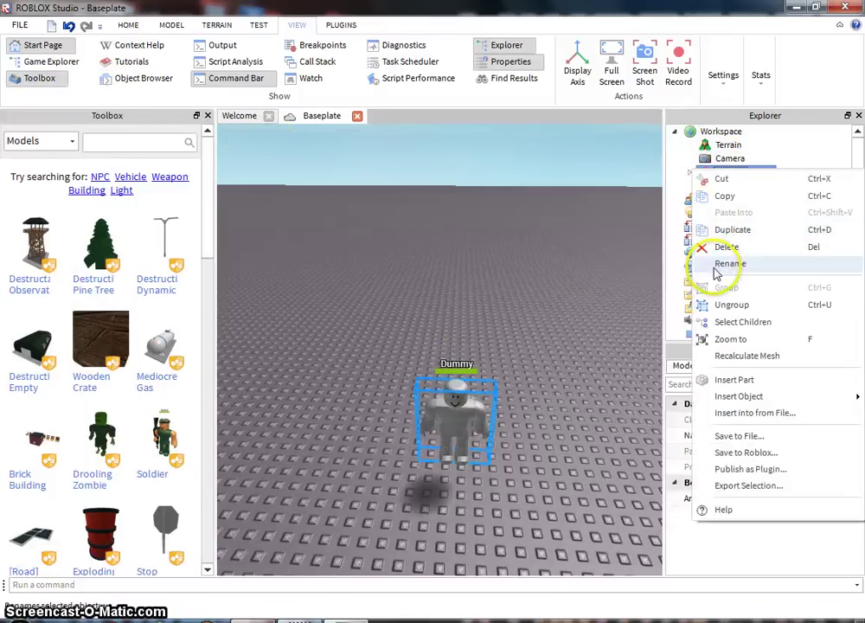
{"action": "left_click", "coordinate": [720, 248]}
{"action": "left_click", "coordinate": [128, 25]}
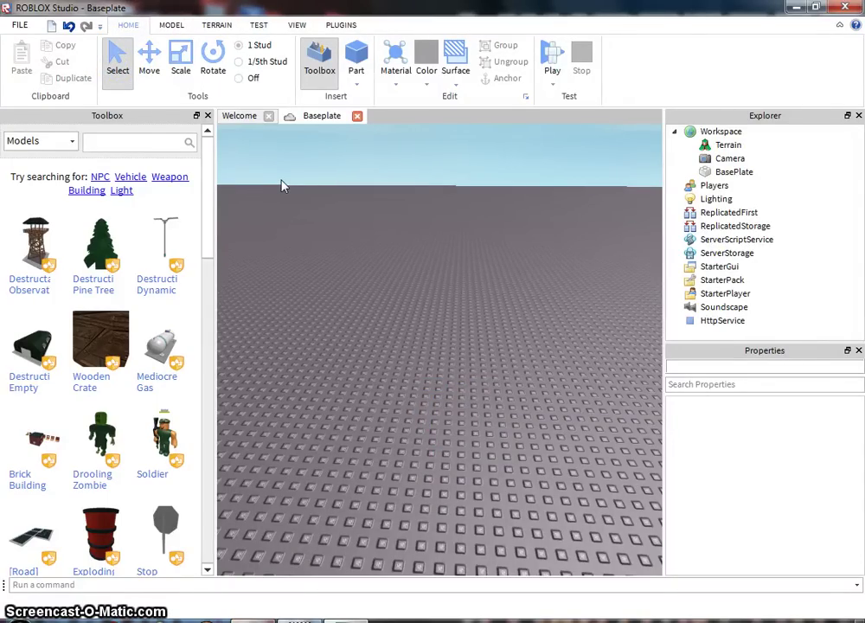
Step: Insert the "Animation in player script" model from My Models into the place and expand its Animation Handler script in the Workspace
{"action": "left_click", "coordinate": [30, 142]}
{"action": "left_click", "coordinate": [50, 196]}
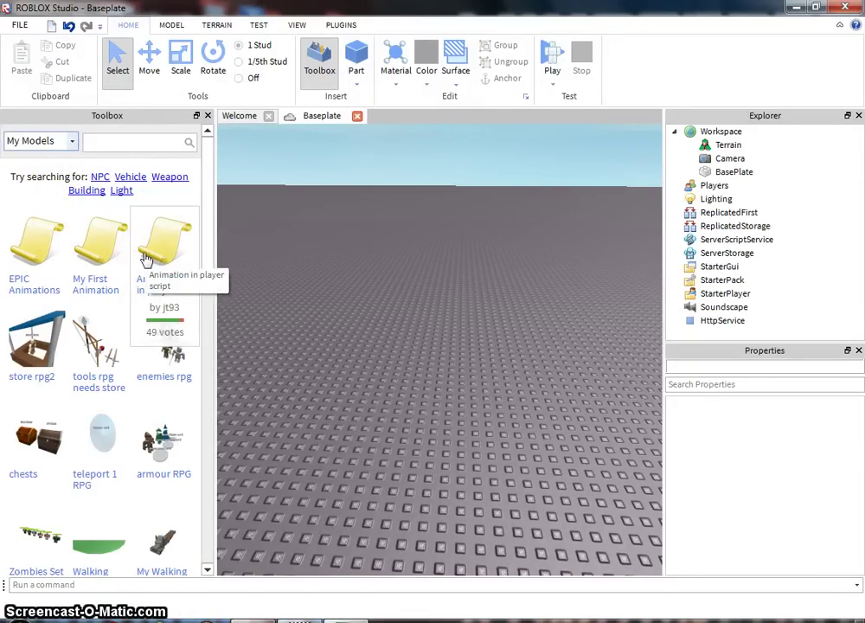
{"action": "left_click_drag", "start_coordinate": [147, 259], "coordinate": [363, 292]}
{"action": "left_click", "coordinate": [387, 340]}
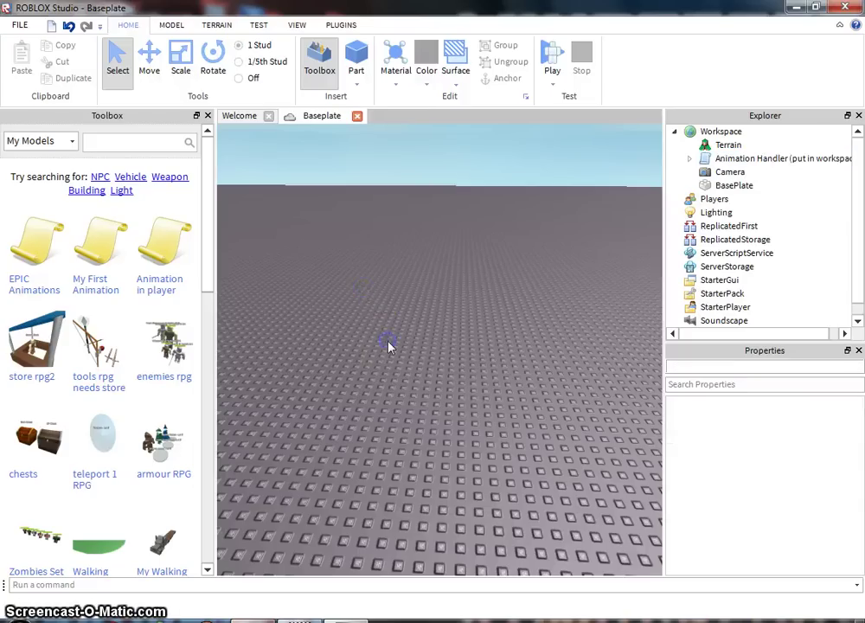
{"action": "left_click", "coordinate": [689, 159]}
Step: Switch to the ROBLOX website in the browser and open the Animations category of the inventory
{"action": "mouse_move", "coordinate": [299, 617]}
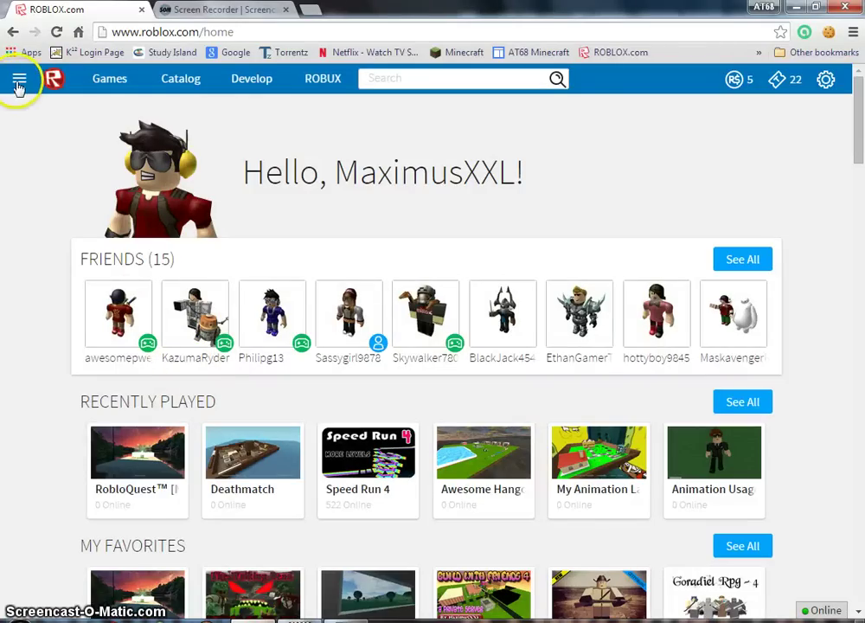
{"action": "left_click", "coordinate": [19, 83]}
{"action": "left_click", "coordinate": [65, 261]}
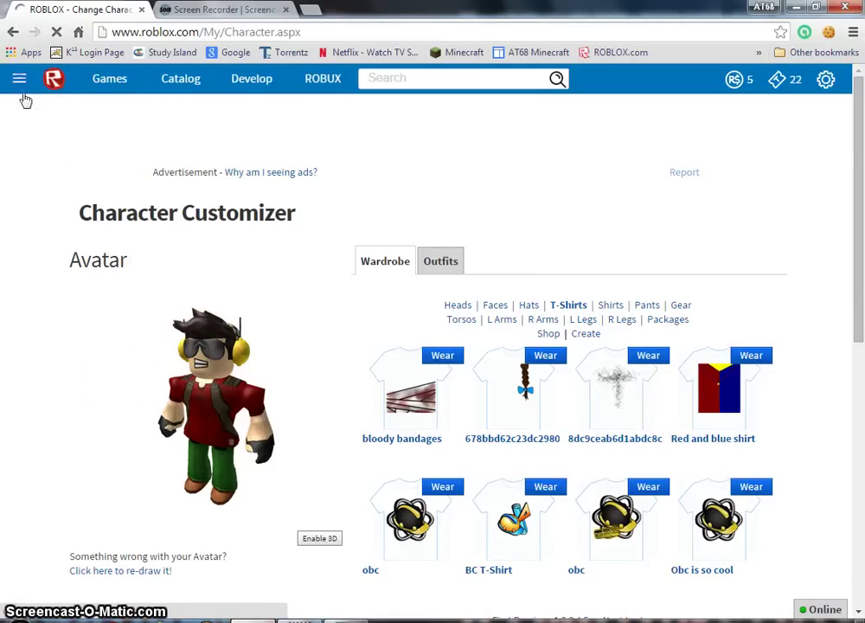
{"action": "left_click", "coordinate": [20, 79]}
{"action": "left_click", "coordinate": [72, 293]}
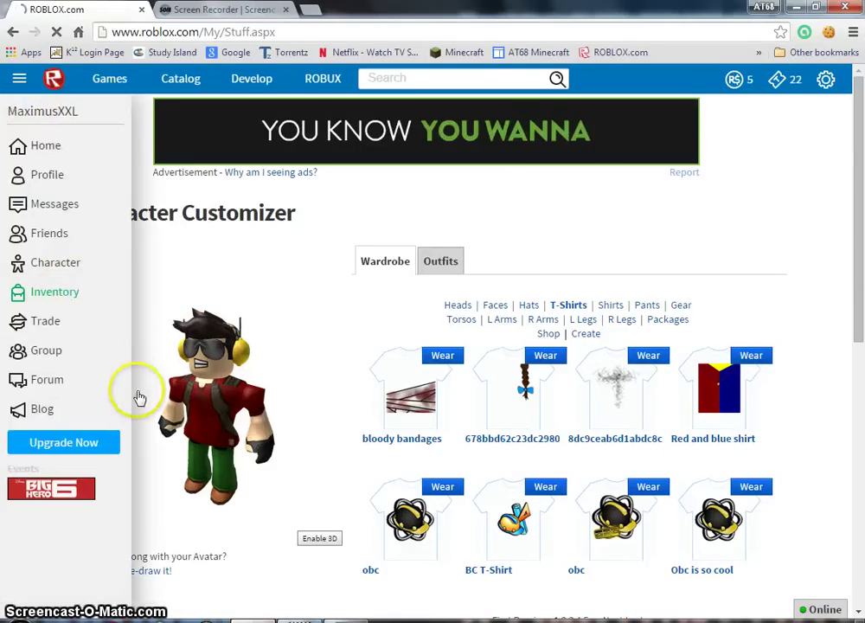
{"action": "scroll", "coordinate": [130, 402], "scroll_direction": "down", "scroll_amount": 5}
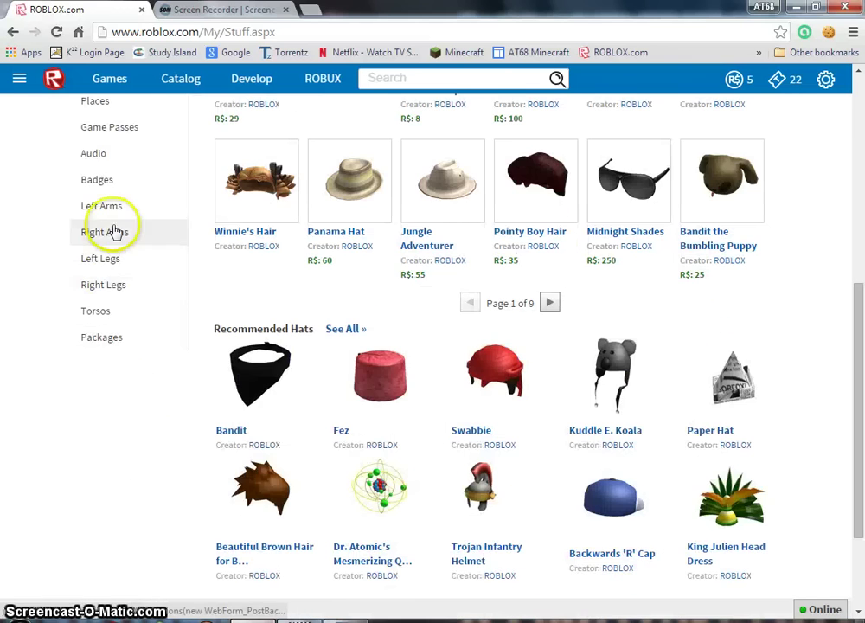
{"action": "scroll", "coordinate": [135, 185], "scroll_direction": "up", "scroll_amount": 2}
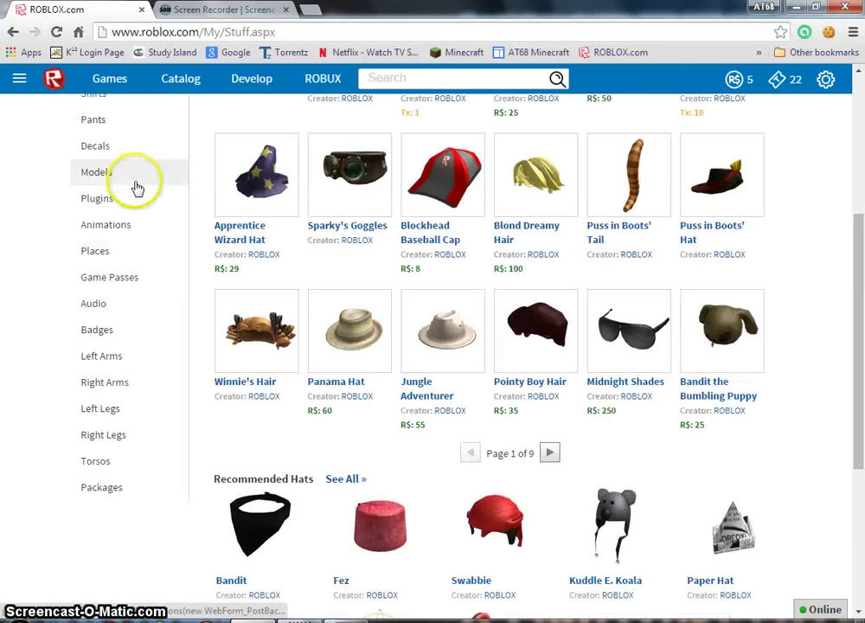
{"action": "left_click", "coordinate": [134, 225]}
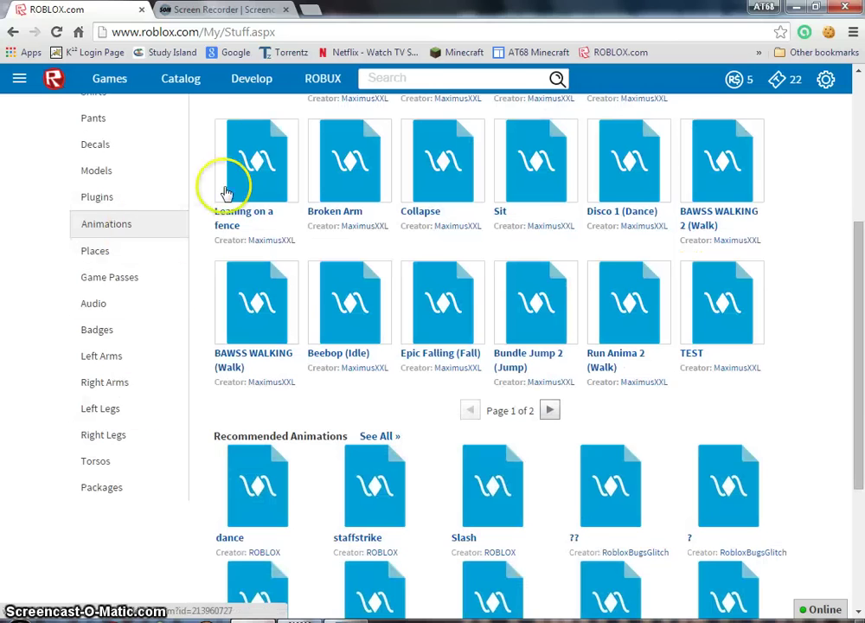
Step: Open the TEST22 animation's page and copy its asset ID from the page address
{"action": "scroll", "coordinate": [260, 185], "scroll_direction": "up", "scroll_amount": 1}
{"action": "scroll", "coordinate": [277, 201], "scroll_direction": "up", "scroll_amount": 2}
{"action": "left_click", "coordinate": [266, 243]}
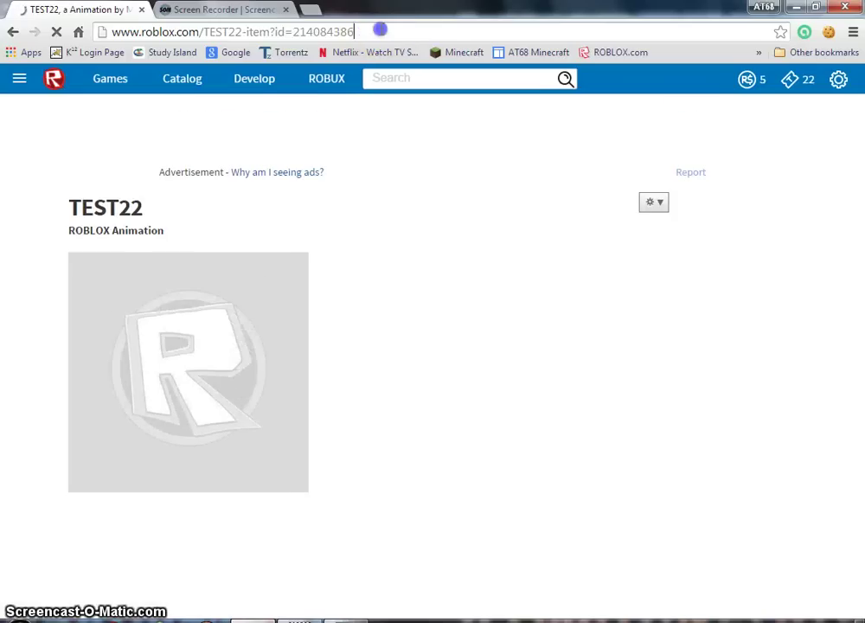
{"action": "left_click_drag", "start_coordinate": [381, 32], "coordinate": [276, 35]}
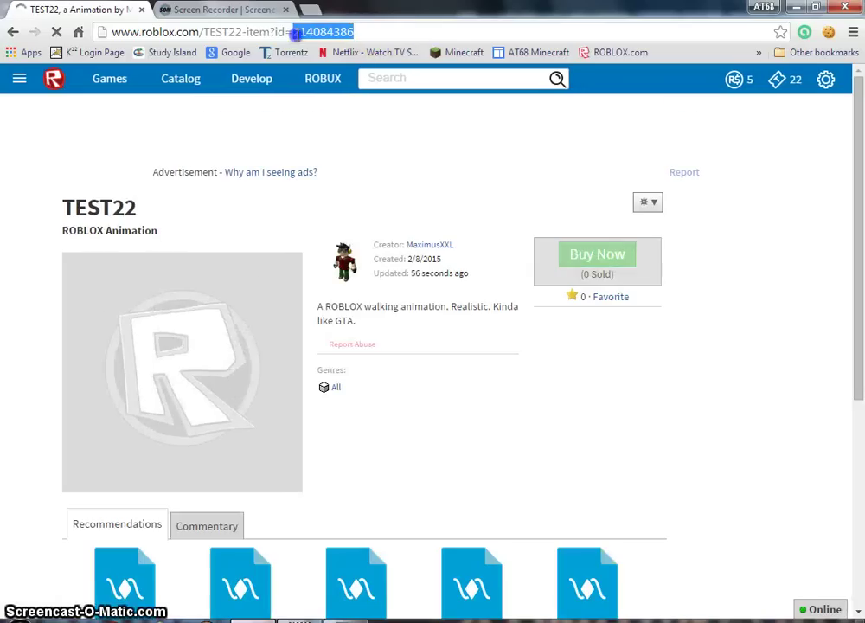
{"action": "right_click", "coordinate": [298, 32]}
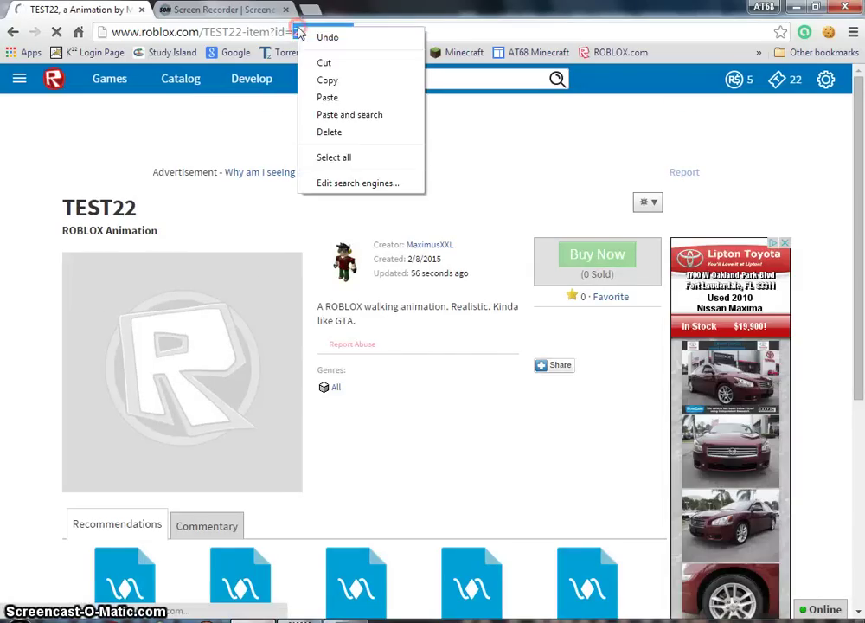
{"action": "left_click", "coordinate": [327, 80]}
Step: Switch back to ROBLOX Studio, open the Anima script in the Animation Handler and replace the walk animation's ID with 214084386
{"action": "left_click", "coordinate": [337, 536]}
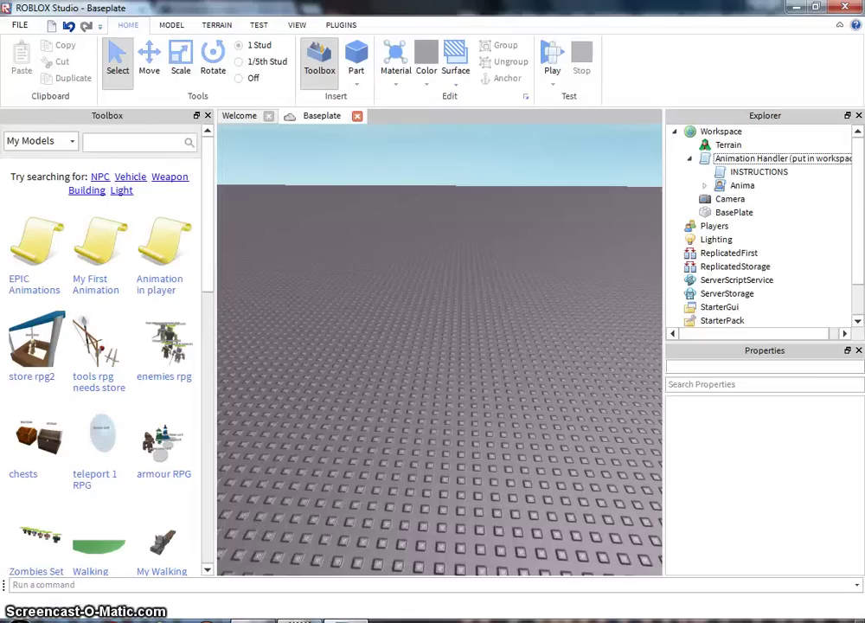
{"action": "left_click", "coordinate": [705, 185]}
{"action": "double_click", "coordinate": [728, 187]}
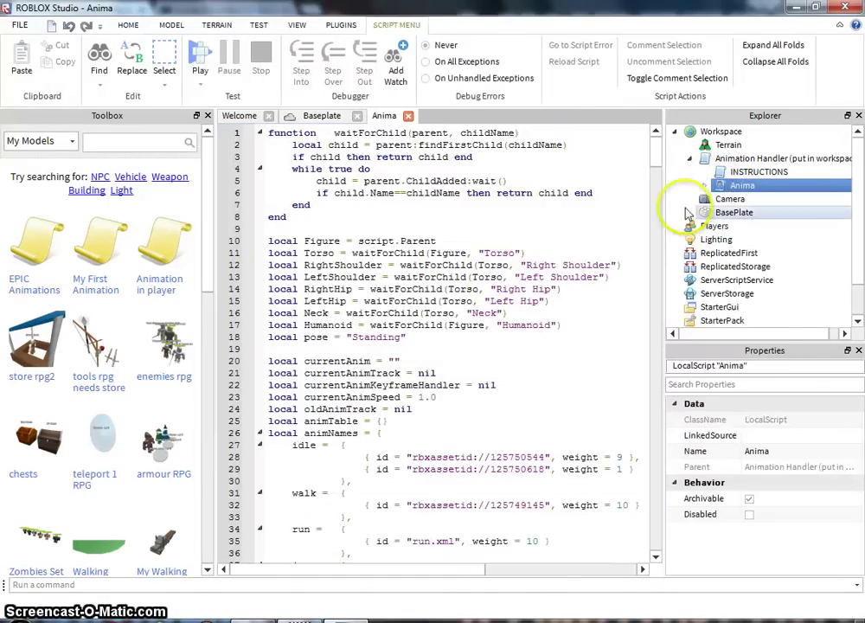
{"action": "left_click", "coordinate": [705, 186]}
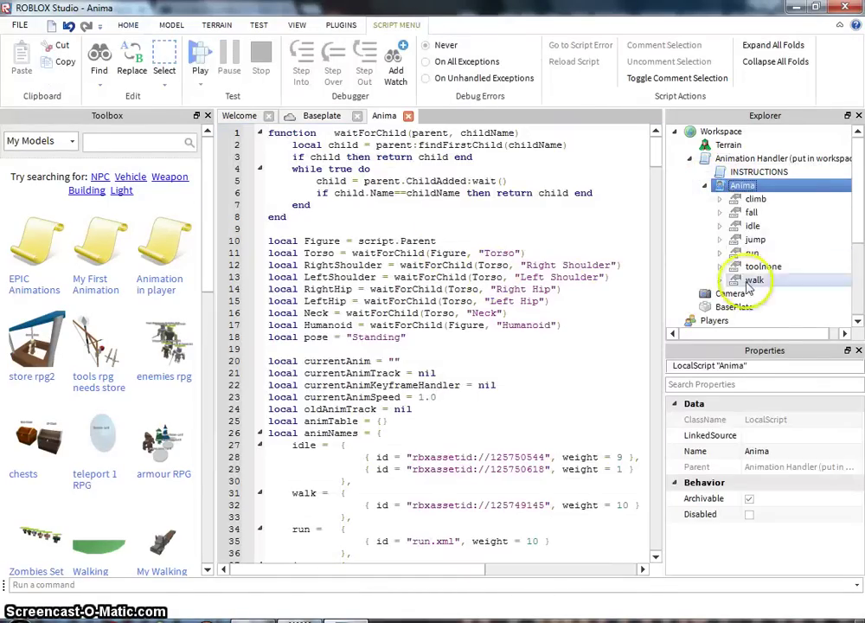
{"action": "scroll", "coordinate": [415, 409], "scroll_direction": "down", "scroll_amount": 2}
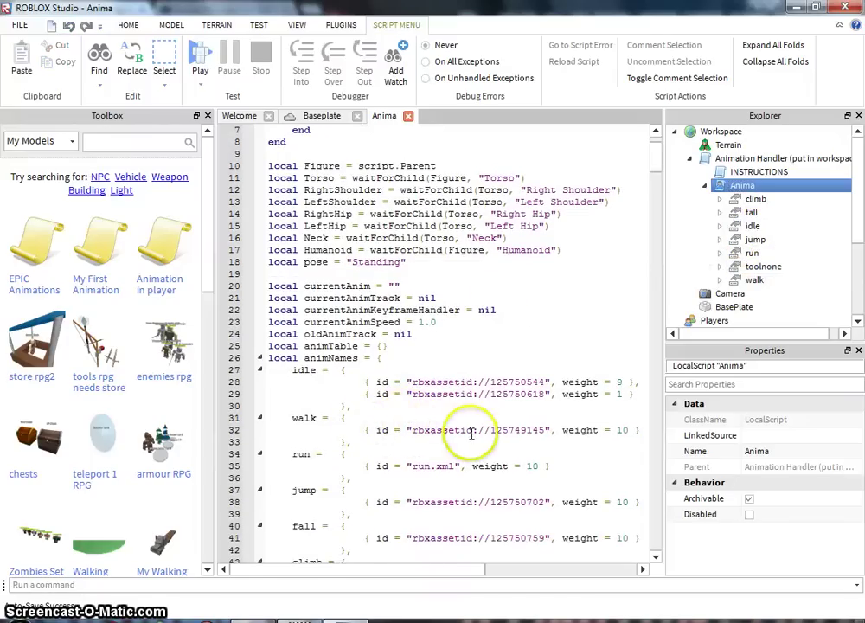
{"action": "right_click", "coordinate": [545, 435]}
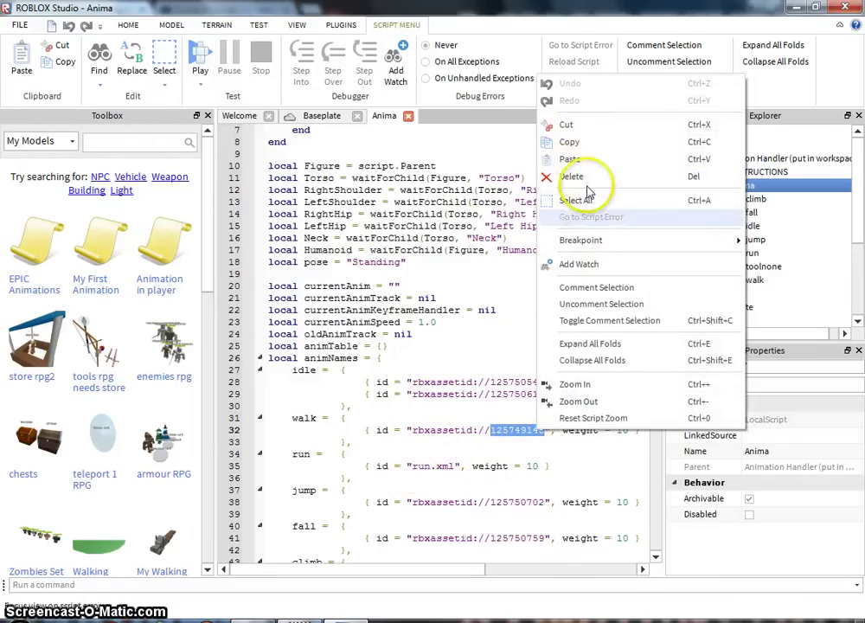
{"action": "left_click", "coordinate": [573, 160]}
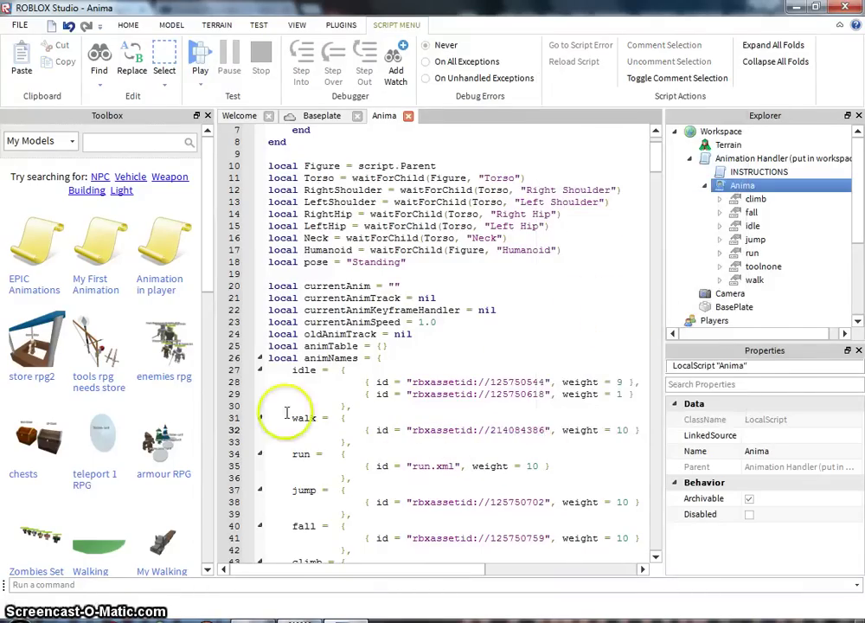
Step: Set the AnimationId of WalkAnim, inside Anima's walk value, to rbxassetid://214084386
{"action": "scroll", "coordinate": [322, 492], "scroll_direction": "down", "scroll_amount": 1}
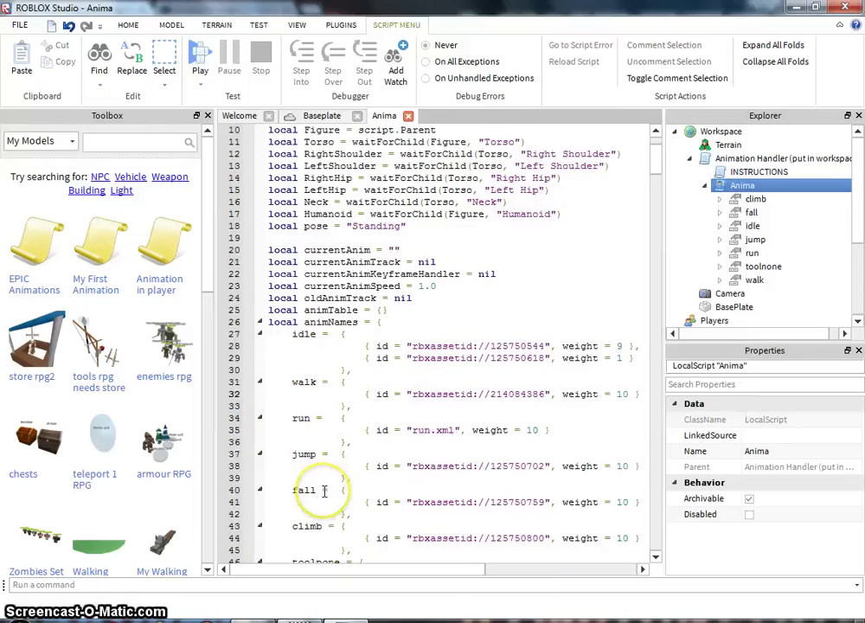
{"action": "scroll", "coordinate": [324, 492], "scroll_direction": "down", "scroll_amount": 2}
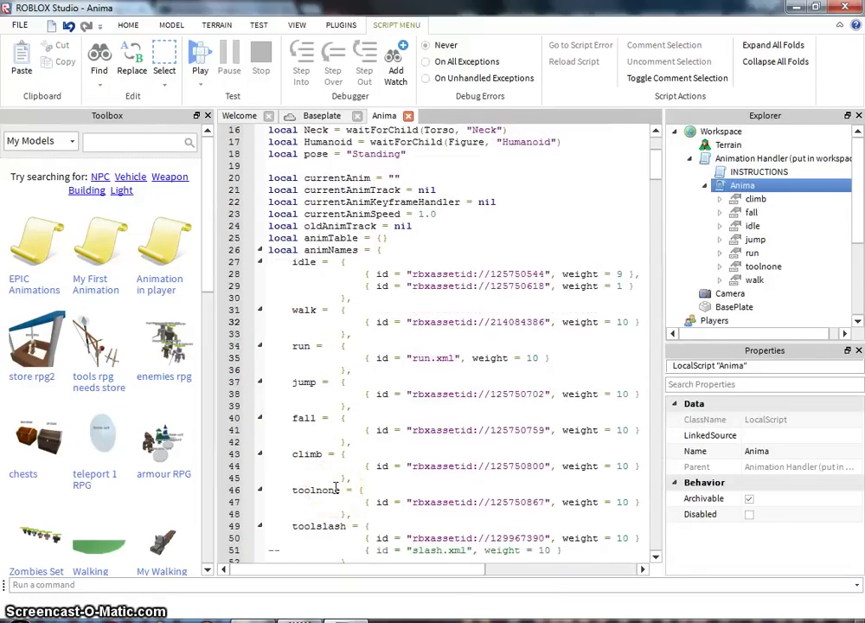
{"action": "scroll", "coordinate": [336, 490], "scroll_direction": "down", "scroll_amount": 1}
{"action": "scroll", "coordinate": [335, 489], "scroll_direction": "up", "scroll_amount": 1}
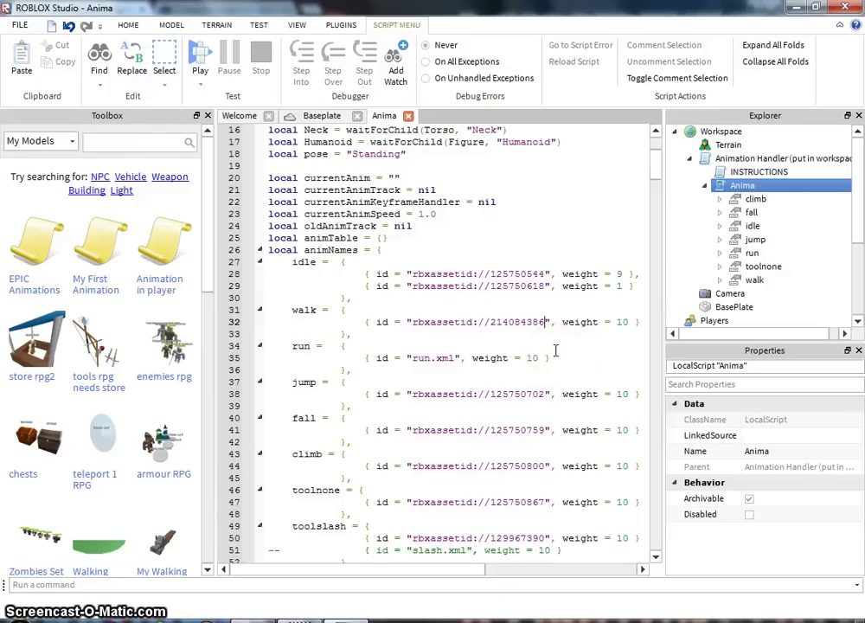
{"action": "left_click", "coordinate": [719, 280]}
{"action": "left_click", "coordinate": [747, 281]}
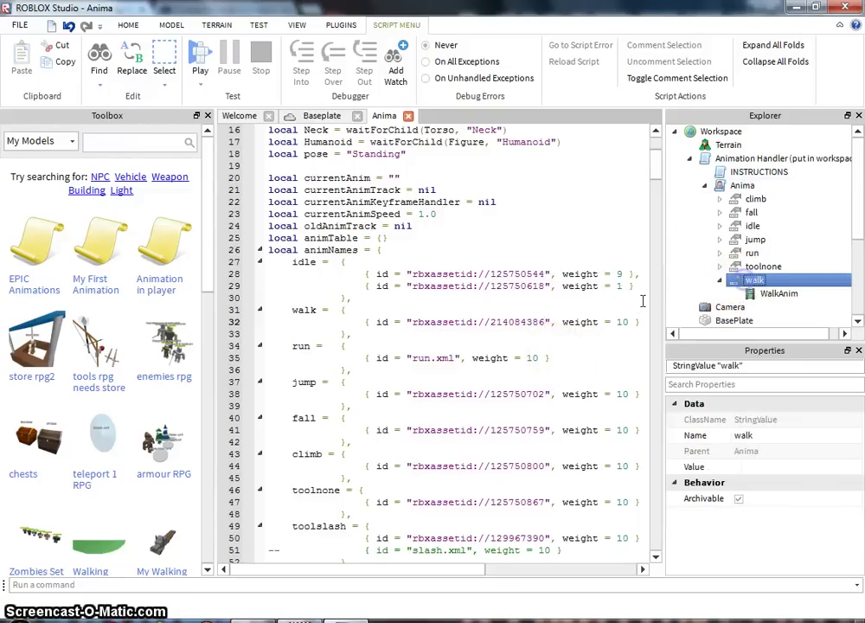
{"action": "left_click", "coordinate": [761, 295]}
{"action": "left_click", "coordinate": [832, 419]}
{"action": "left_click_drag", "start_coordinate": [786, 419], "coordinate": [829, 419]}
{"action": "right_click", "coordinate": [817, 422]}
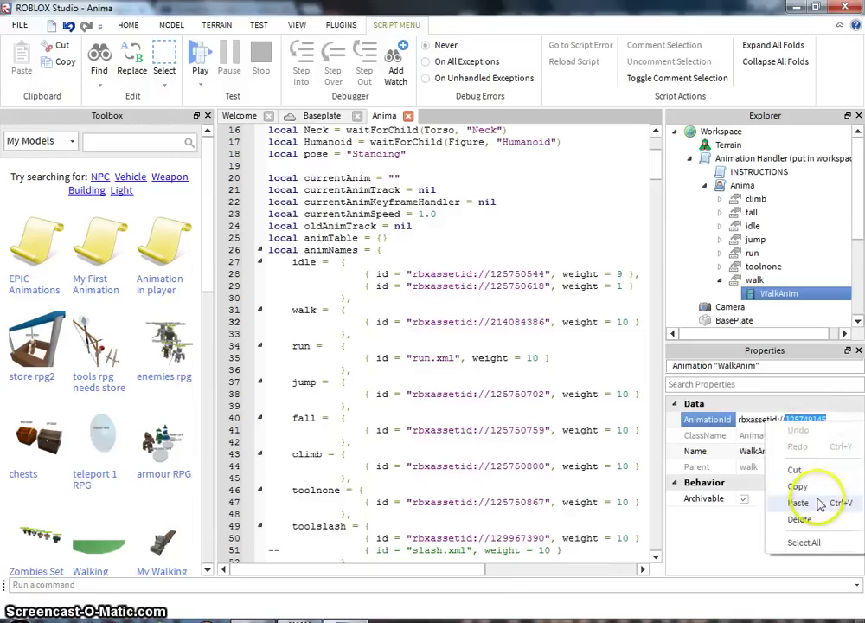
{"action": "left_click", "coordinate": [823, 506]}
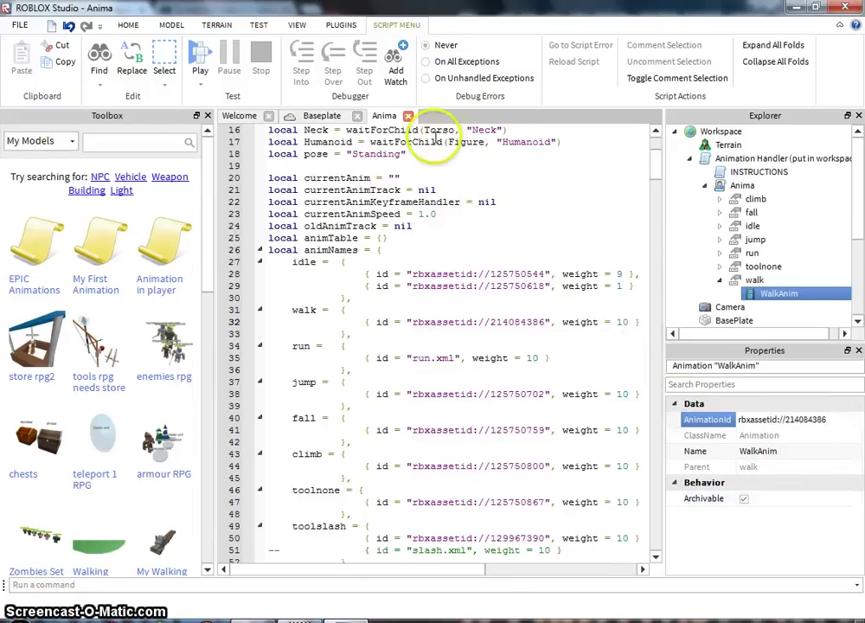
Step: Close the Anima script, check WalkAnim's AnimationId and collapse the walk value
{"action": "left_click", "coordinate": [409, 115]}
{"action": "left_click", "coordinate": [509, 344]}
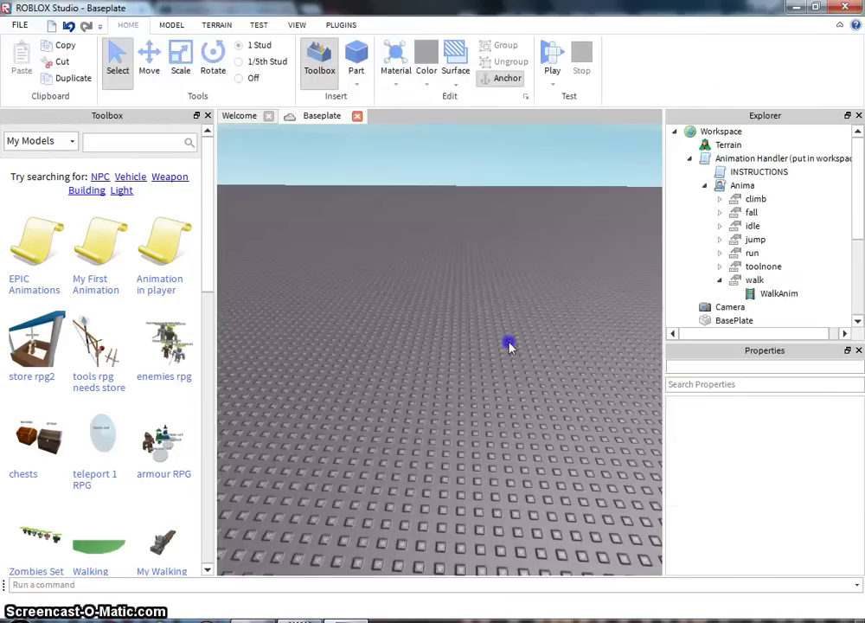
{"action": "left_click", "coordinate": [752, 280]}
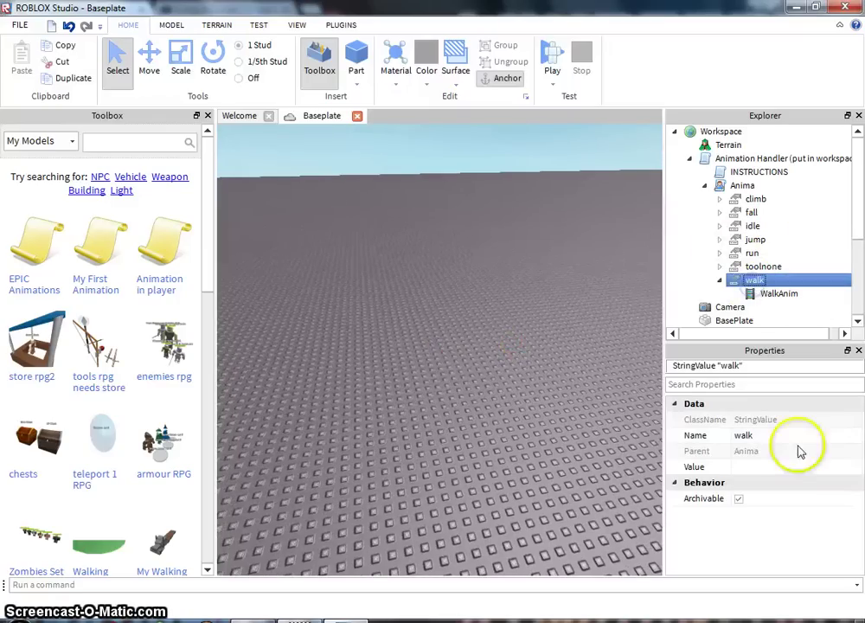
{"action": "left_click", "coordinate": [769, 294]}
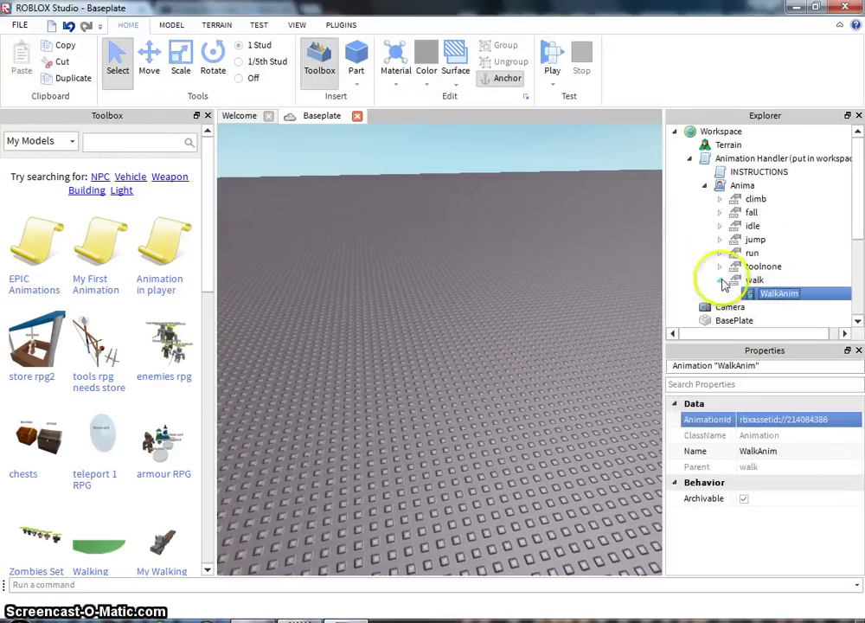
{"action": "left_click", "coordinate": [719, 280]}
{"action": "left_click", "coordinate": [533, 318]}
Step: Search the Toolbox's public Models category for "park"
{"action": "left_click", "coordinate": [257, 26]}
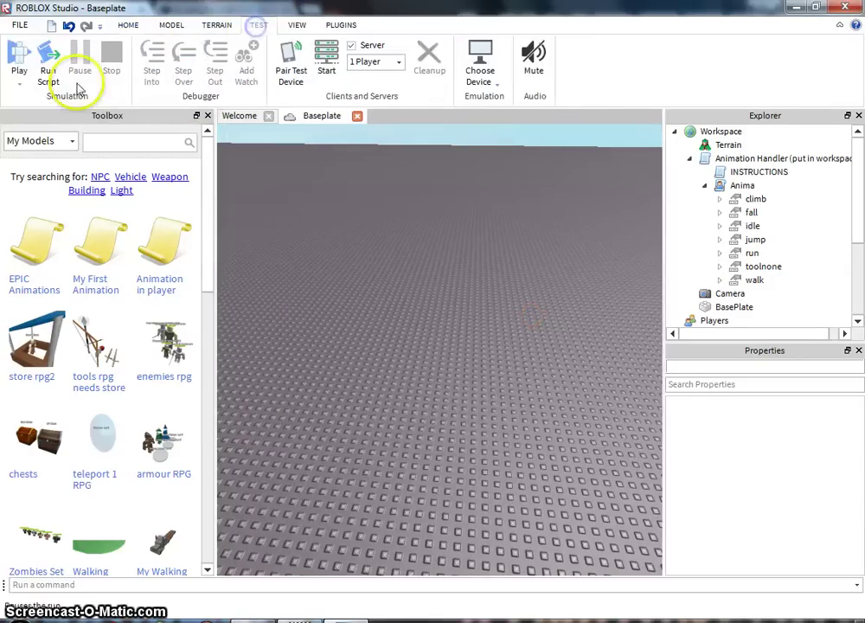
{"action": "left_click", "coordinate": [72, 145]}
{"action": "left_click", "coordinate": [42, 168]}
{"action": "left_click", "coordinate": [132, 149]}
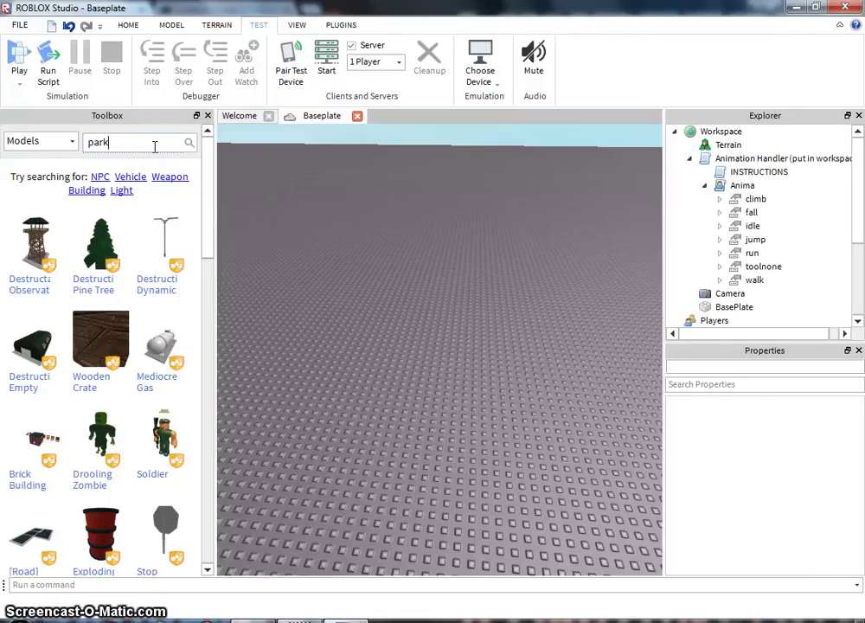
{"action": "type", "text": "park"}
{"action": "key", "text": "Return"}
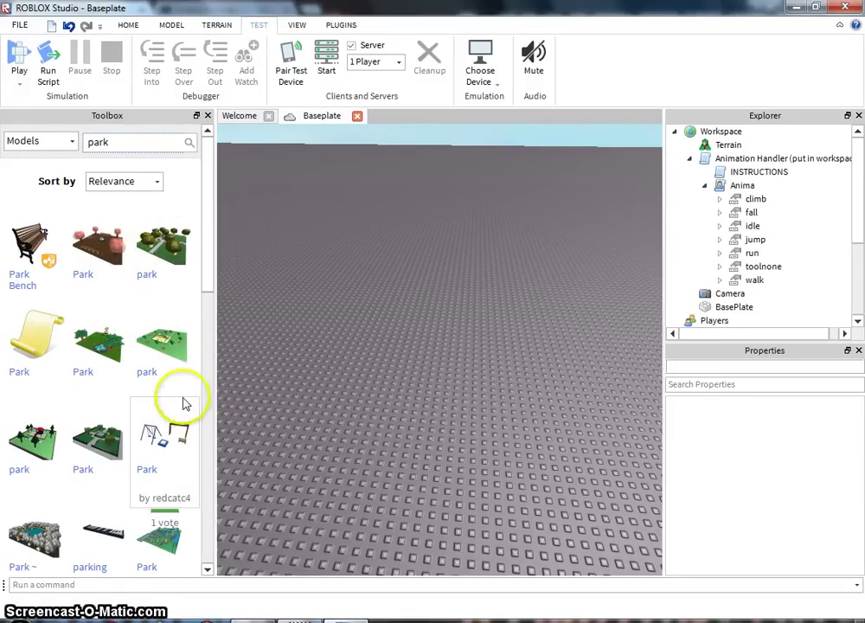
Step: Insert the "Park!" playground model onto the baseplate
{"action": "scroll", "coordinate": [186, 428], "scroll_direction": "down", "scroll_amount": 1}
{"action": "scroll", "coordinate": [194, 471], "scroll_direction": "down", "scroll_amount": 2}
{"action": "left_click_drag", "start_coordinate": [164, 516], "coordinate": [415, 472]}
{"action": "scroll", "coordinate": [415, 471], "scroll_direction": "down", "scroll_amount": 2}
{"action": "right_click_drag", "start_coordinate": [508, 429], "coordinate": [507, 429]}
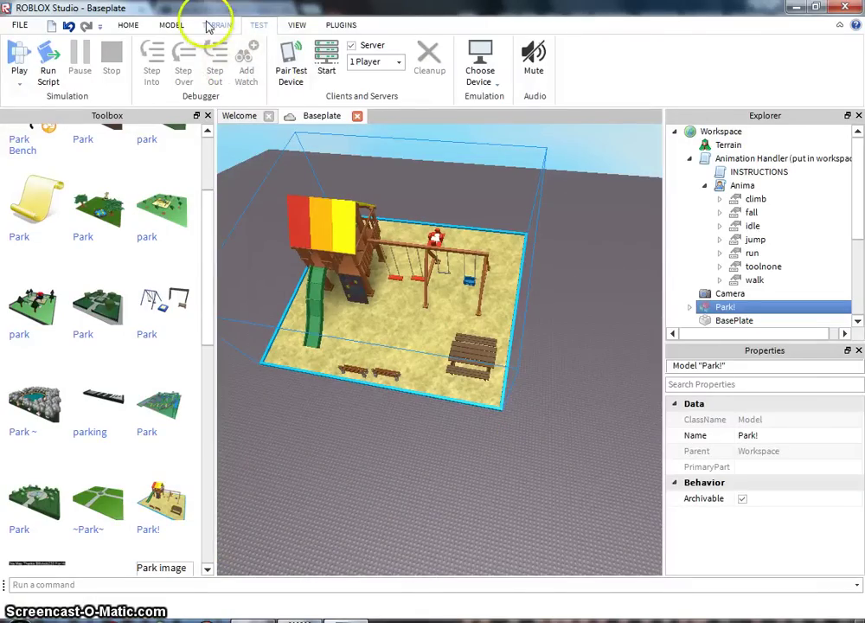
Step: Start a play test and move the character through the playground onto a swing to try out the walk animation
{"action": "left_click", "coordinate": [292, 24]}
{"action": "left_click", "coordinate": [261, 27]}
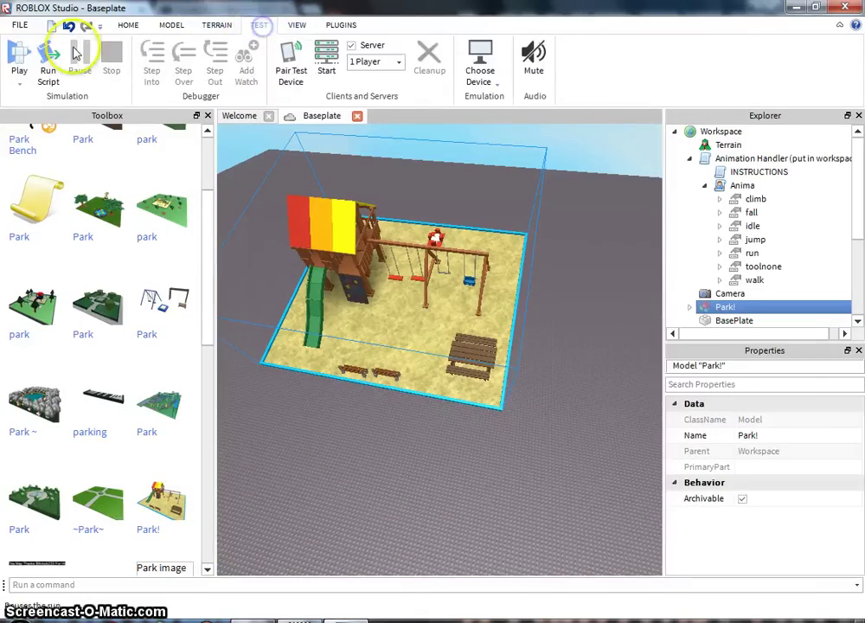
{"action": "left_click", "coordinate": [21, 53]}
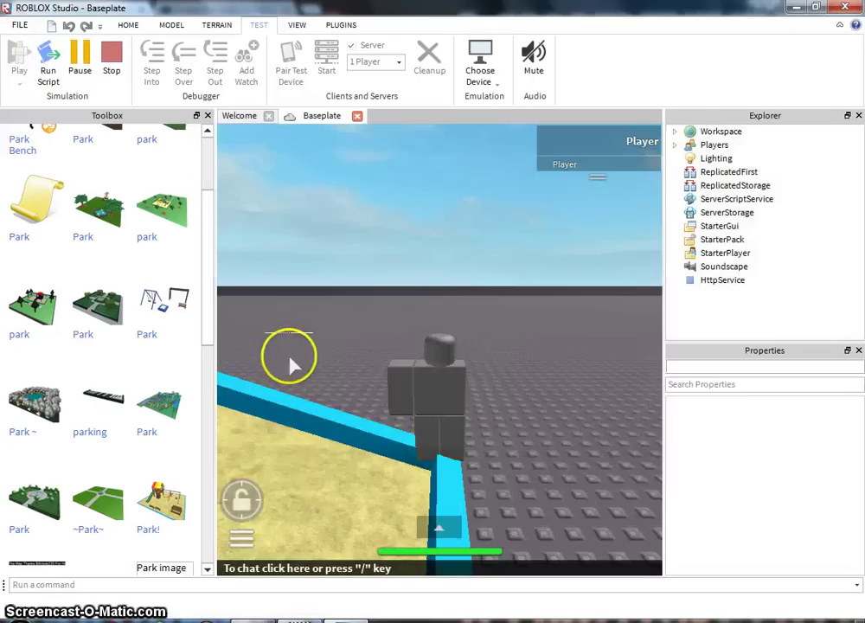
{"action": "right_click_drag", "start_coordinate": [428, 402], "coordinate": [428, 401]}
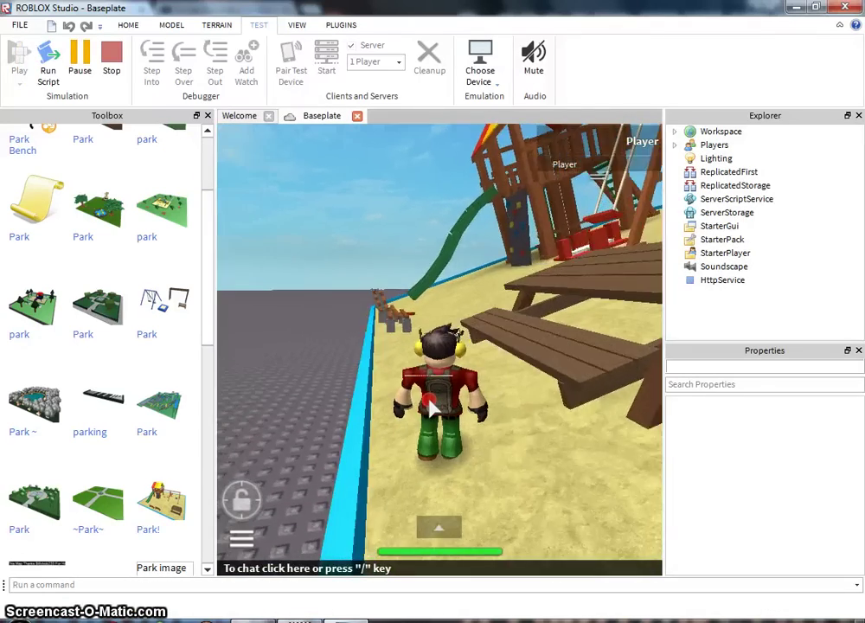
{"action": "key", "text": "w"}
{"action": "right_click_drag", "start_coordinate": [429, 402], "coordinate": [430, 405]}
{"action": "key", "text": "space"}
{"action": "key", "text": "w"}
{"action": "key", "text": "space"}
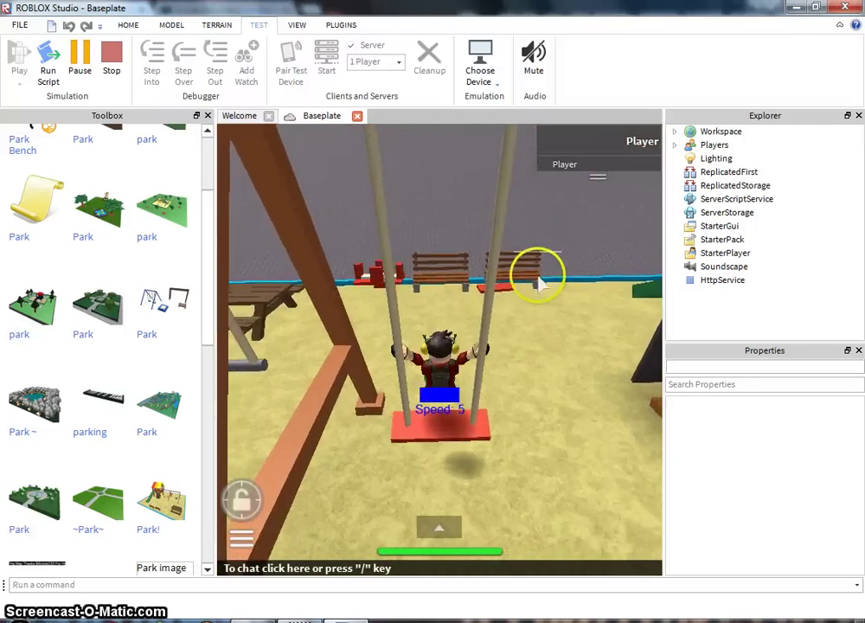
Step: Jump off the swing and run and jump around the place to examine the character's walk animation
{"action": "key", "text": "space"}
{"action": "key", "text": "w"}
{"action": "key", "text": "space"}
{"action": "right_click_drag", "start_coordinate": [429, 334], "coordinate": [423, 346]}
{"action": "key", "text": "w"}
{"action": "key", "text": "space"}
{"action": "key", "text": "w"}
{"action": "key", "text": "space"}
{"action": "key", "text": "w"}
{"action": "key", "text": "w"}
{"action": "key", "text": "space"}
{"action": "key", "text": "w"}
{"action": "key", "text": "w"}
{"action": "key", "text": "space"}
{"action": "key", "text": "w"}
{"action": "right_click_drag", "start_coordinate": [423, 345], "coordinate": [423, 345]}
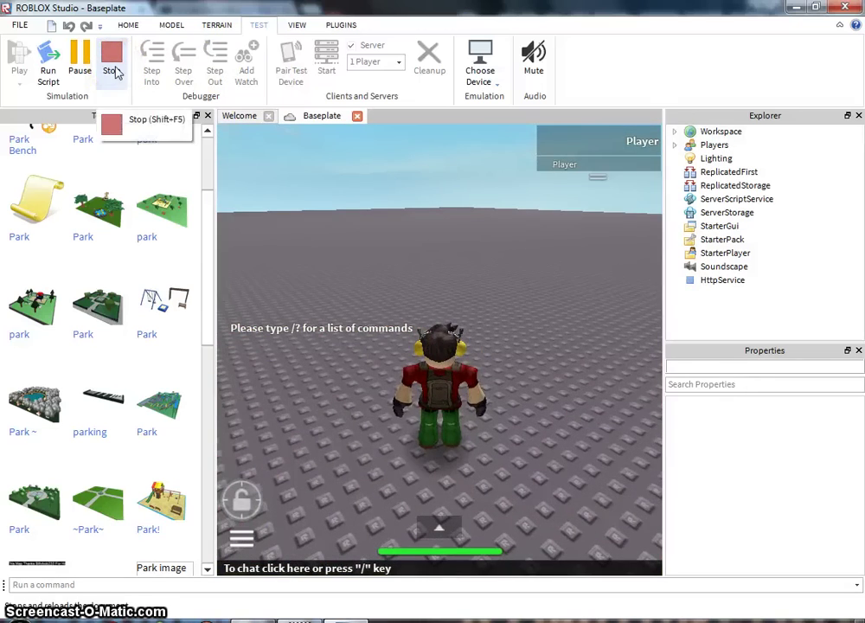
Step: Stop the play test and close ROBLOX Studio
{"action": "right_click_drag", "start_coordinate": [472, 241], "coordinate": [471, 241]}
{"action": "key", "text": "s"}
{"action": "left_click", "coordinate": [121, 50]}
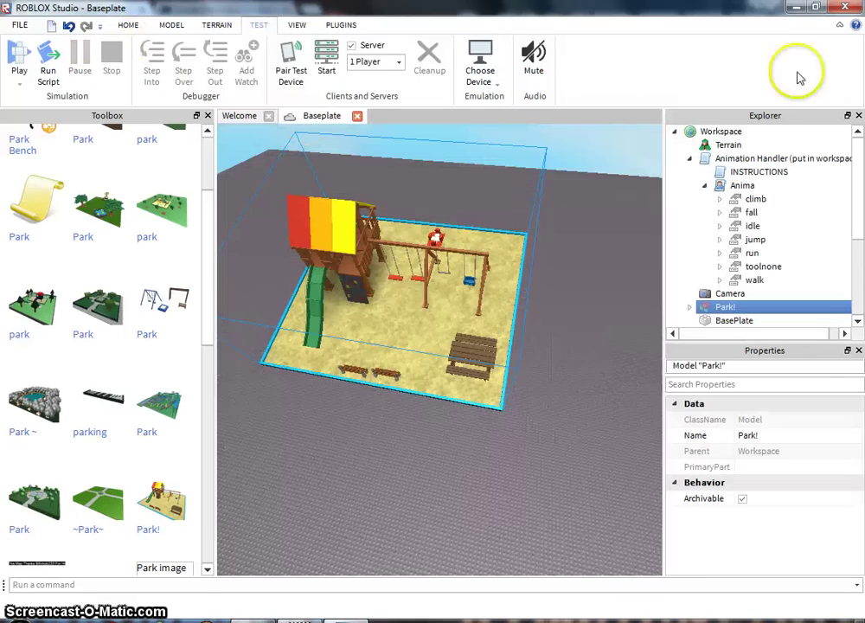
{"action": "left_click", "coordinate": [851, 10]}
{"action": "left_click", "coordinate": [430, 332]}
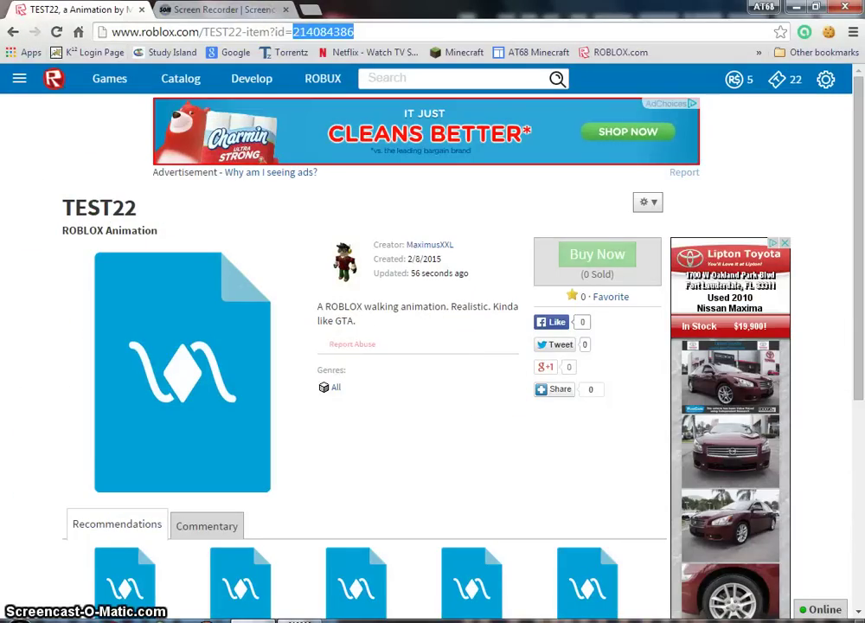
Step: Go to the ROBLOX profile page in the browser and launch the active place "RobloQuest [NEW!] (KHRYSALIS OPEN)"
{"action": "left_click", "coordinate": [18, 79]}
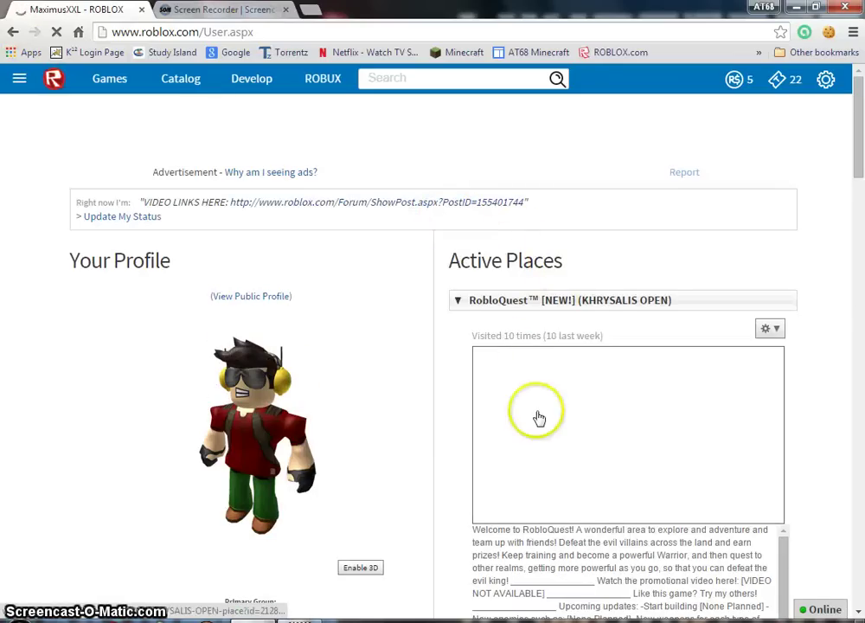
{"action": "left_click", "coordinate": [538, 416]}
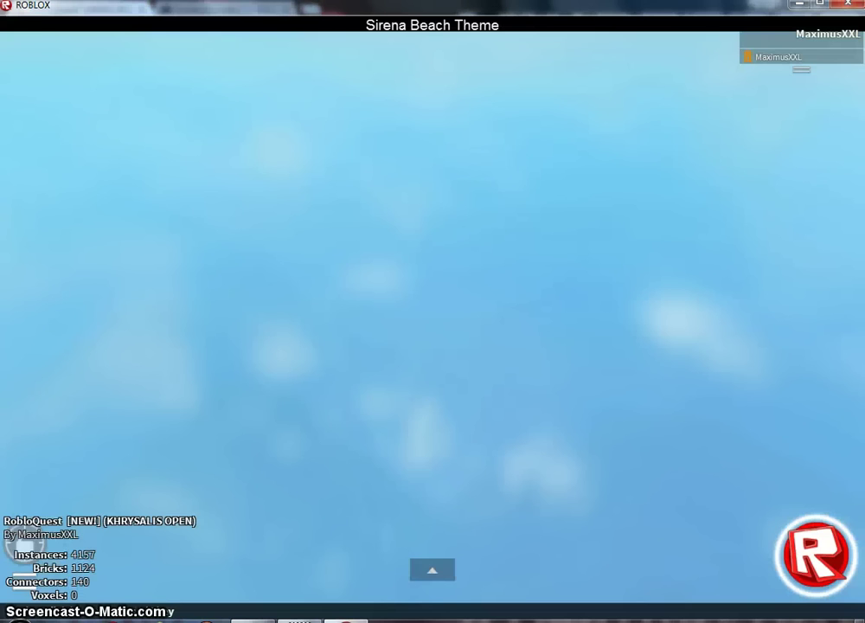
{"action": "left_click", "coordinate": [390, 425]}
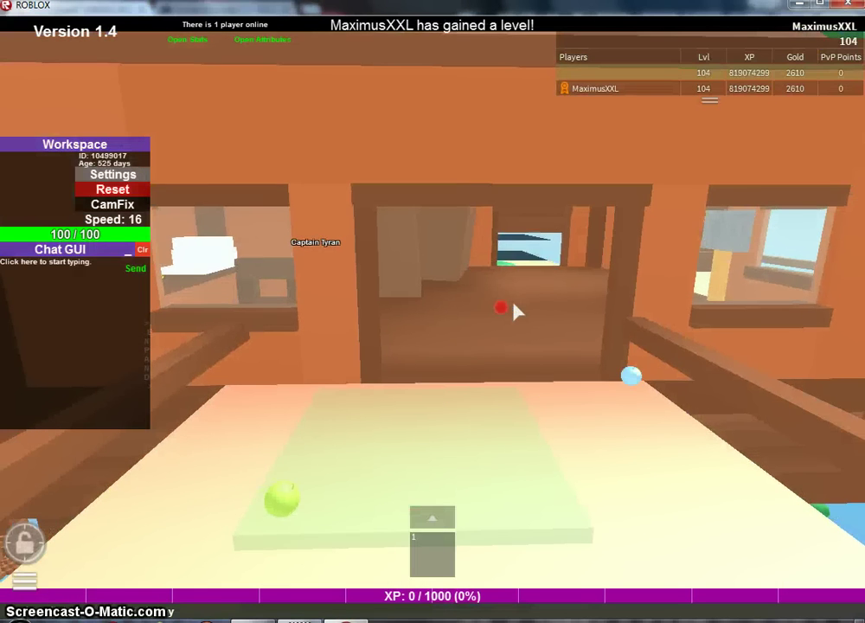
Step: Run and jump the character out of the starting building and along the stone path towards the plaza to examine its walk animation
{"action": "mouse_move", "coordinate": [506, 309]}
{"action": "right_mouse_down"}
{"action": "mouse_move", "coordinate": [373, 306]}
{"action": "mouse_move", "coordinate": [487, 301]}
{"action": "mouse_move", "coordinate": [508, 312]}
{"action": "mouse_move", "coordinate": [501, 308]}
{"action": "mouse_move", "coordinate": [532, 296]}
{"action": "mouse_move", "coordinate": [472, 308]}
{"action": "right_mouse_up"}
{"action": "key", "text": "w"}
{"action": "key", "text": "w"}
{"action": "key", "text": "w"}
{"action": "key", "text": "w"}
{"action": "key", "text": "space"}
{"action": "key", "text": "w"}
{"action": "key", "text": "space"}
{"action": "key", "text": "w"}
{"action": "scroll", "coordinate": [476, 306], "scroll_direction": "down", "scroll_amount": 3}
{"action": "key", "text": "w"}
{"action": "key", "text": "w"}
{"action": "key", "text": "w"}
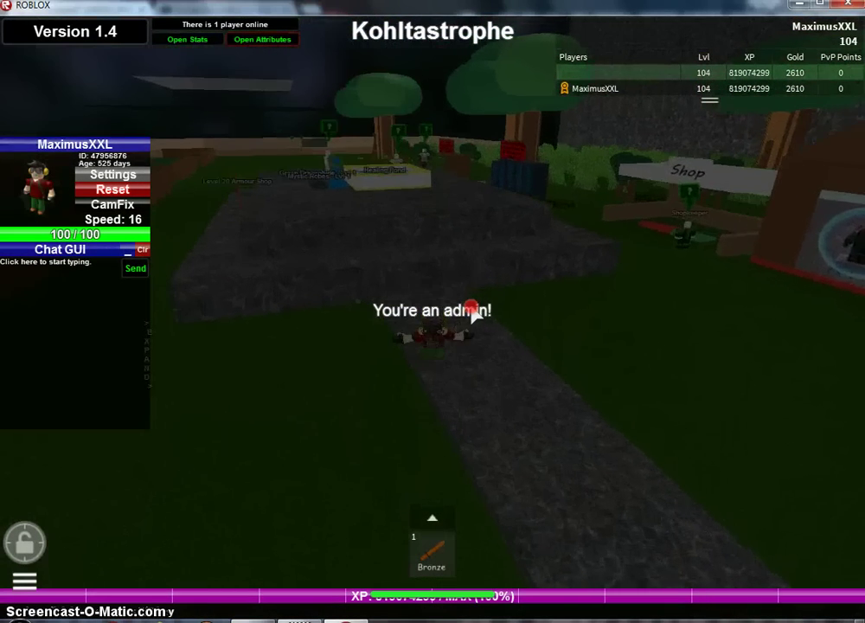
Step: Run and jump the character across the stone plaza around the Healing Pond and armour displays, ending up facing the pond
{"action": "key", "text": "Left"}
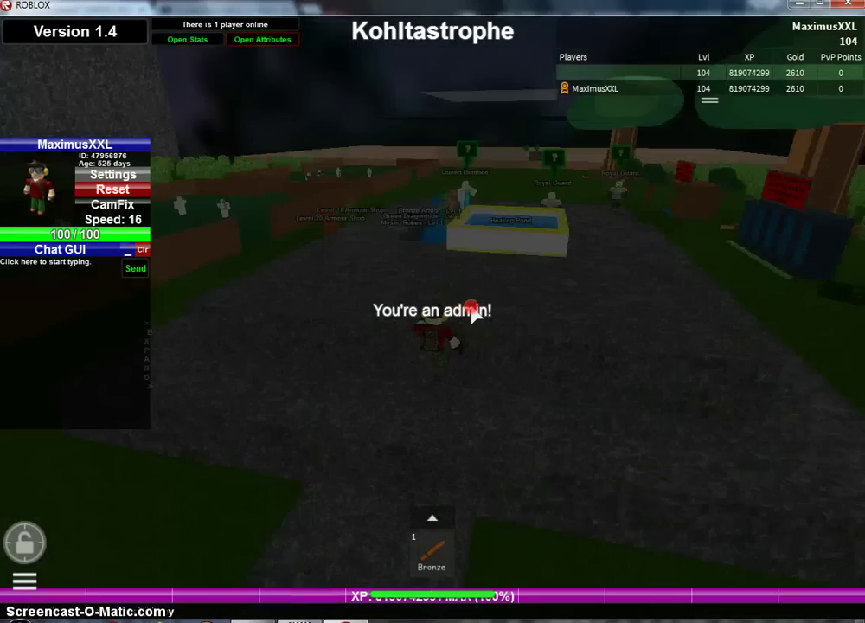
{"action": "key", "text": "w"}
{"action": "mouse_move", "coordinate": [472, 309]}
{"action": "right_mouse_down"}
{"action": "mouse_move", "coordinate": [429, 285]}
{"action": "mouse_move", "coordinate": [402, 327]}
{"action": "right_mouse_up"}
{"action": "key", "text": "w"}
{"action": "key", "text": "space"}
{"action": "key", "text": "w"}
{"action": "key", "text": "w"}
{"action": "key", "text": "w"}
{"action": "key", "text": "s"}
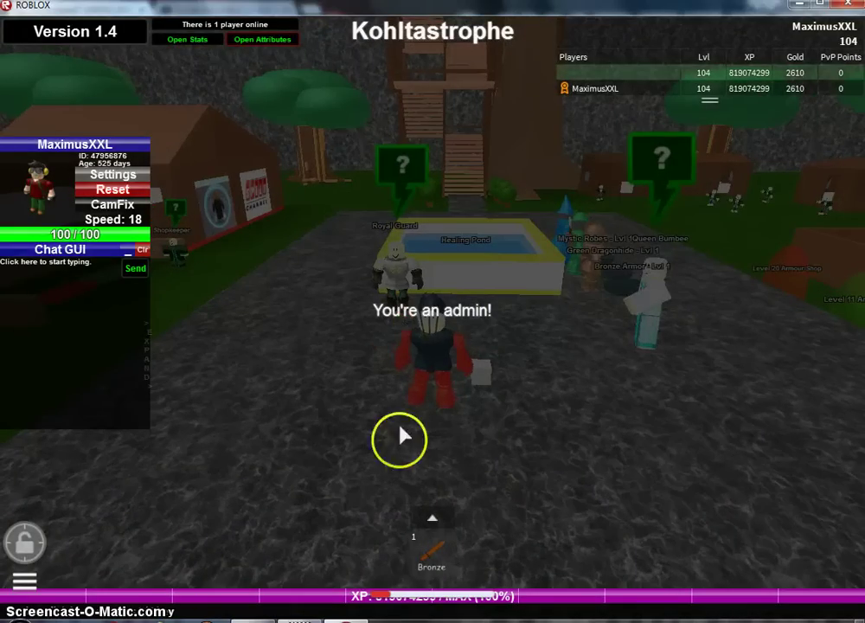